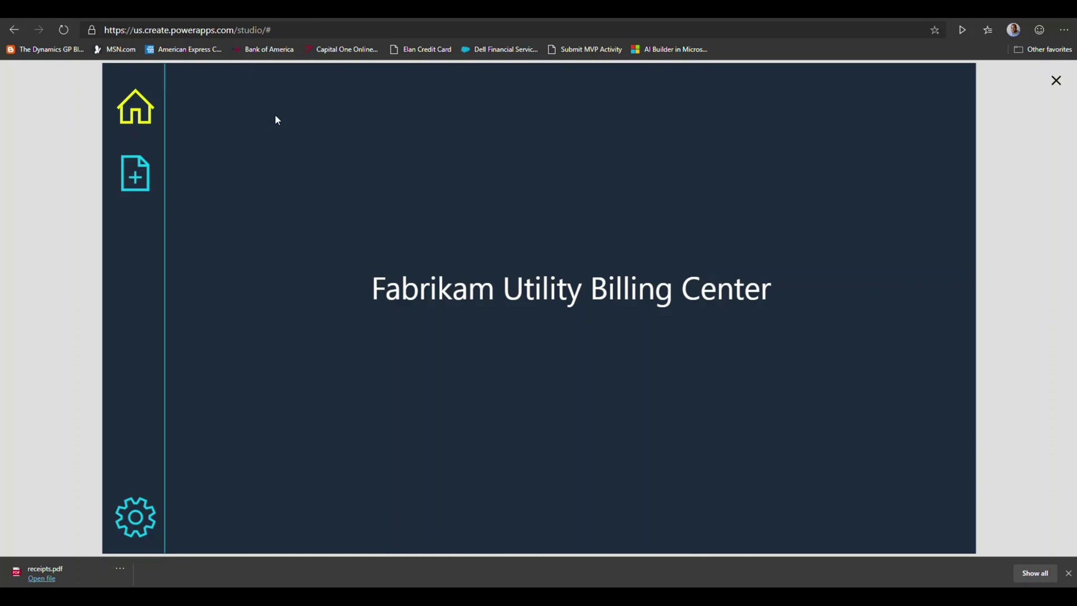
# - Dismiss the download notification over the Fabrikam Utility Billing Center preview
pyautogui.click(1067, 572)
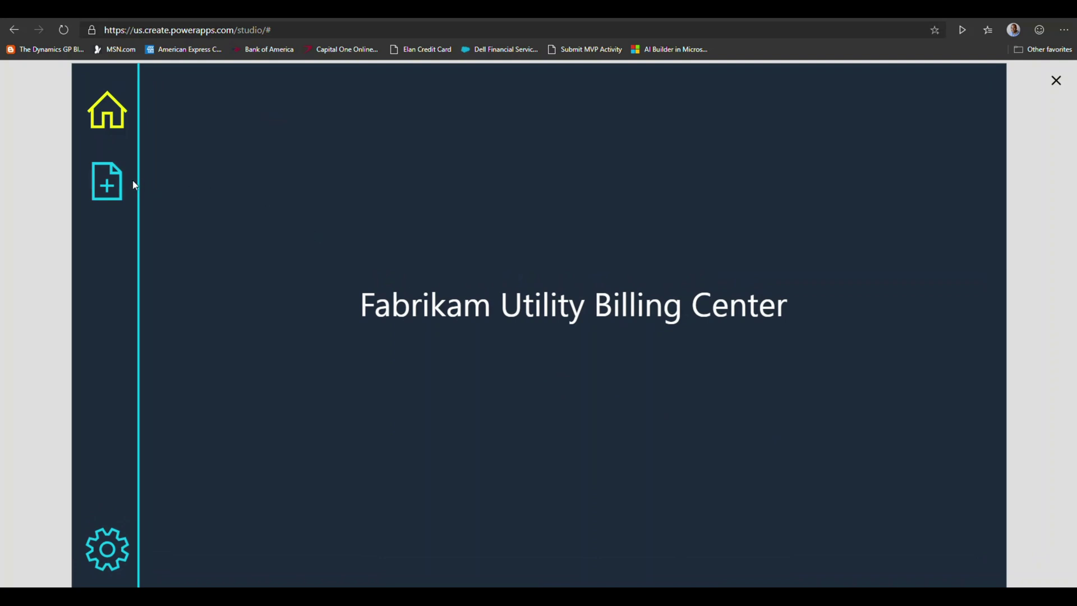
# - Upload bill.jpg from Pictures as the Roswell bill, showing $27.95 due, then begin choosing the Sawnee file
pyautogui.click(109, 180)
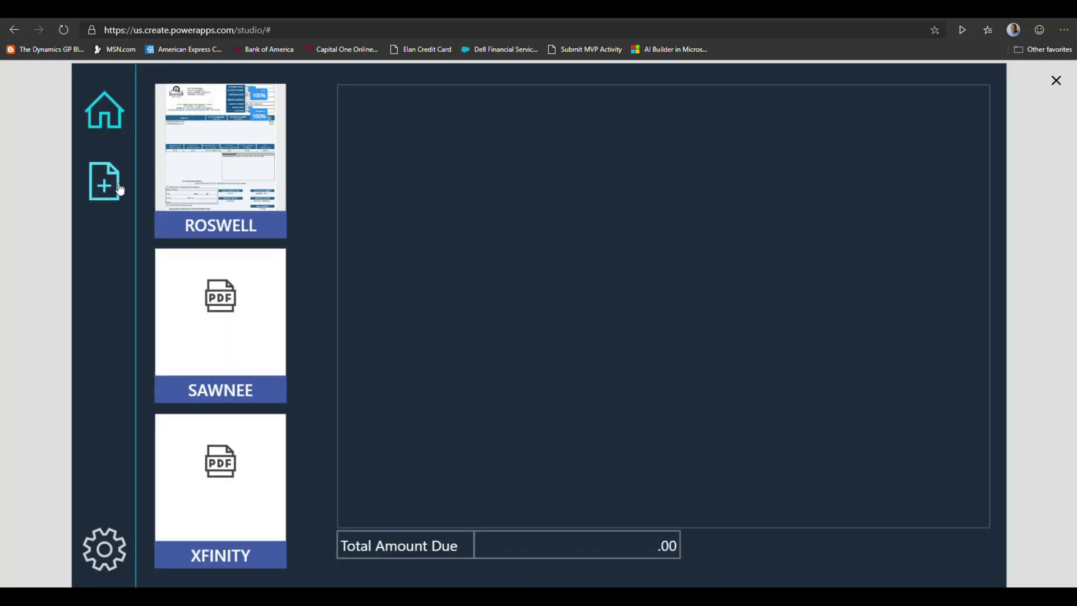
pyautogui.click(211, 178)
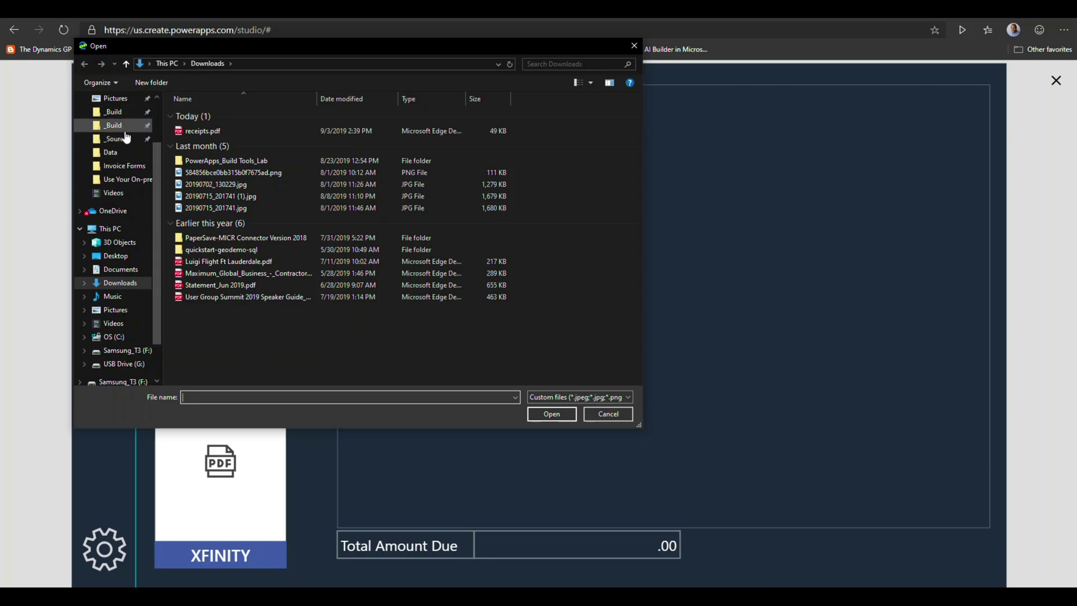
pyautogui.click(120, 312)
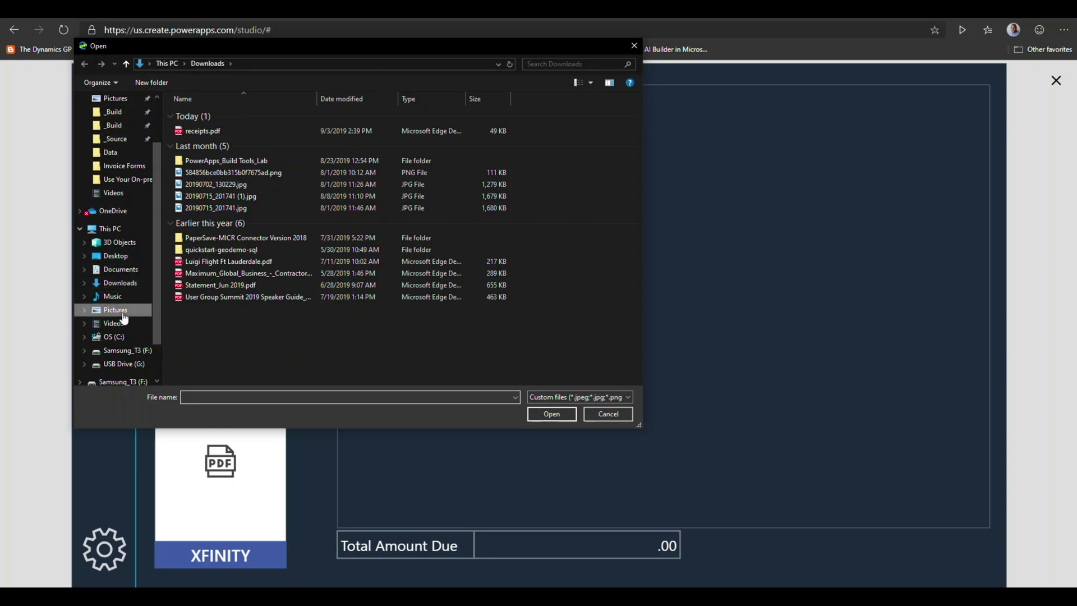
pyautogui.click(599, 147)
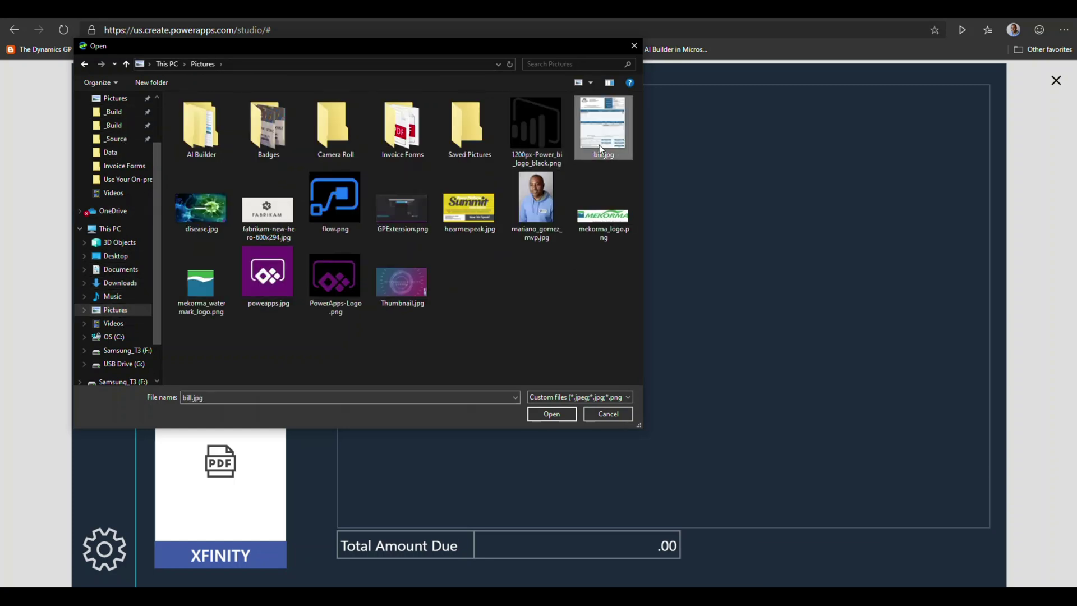
pyautogui.click(566, 416)
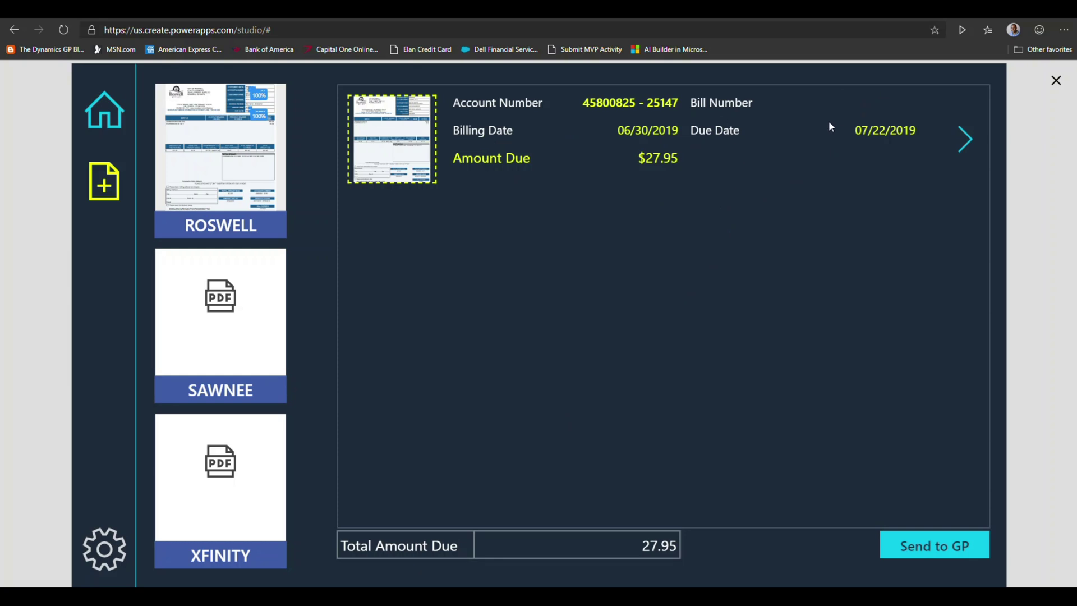
pyautogui.click(224, 295)
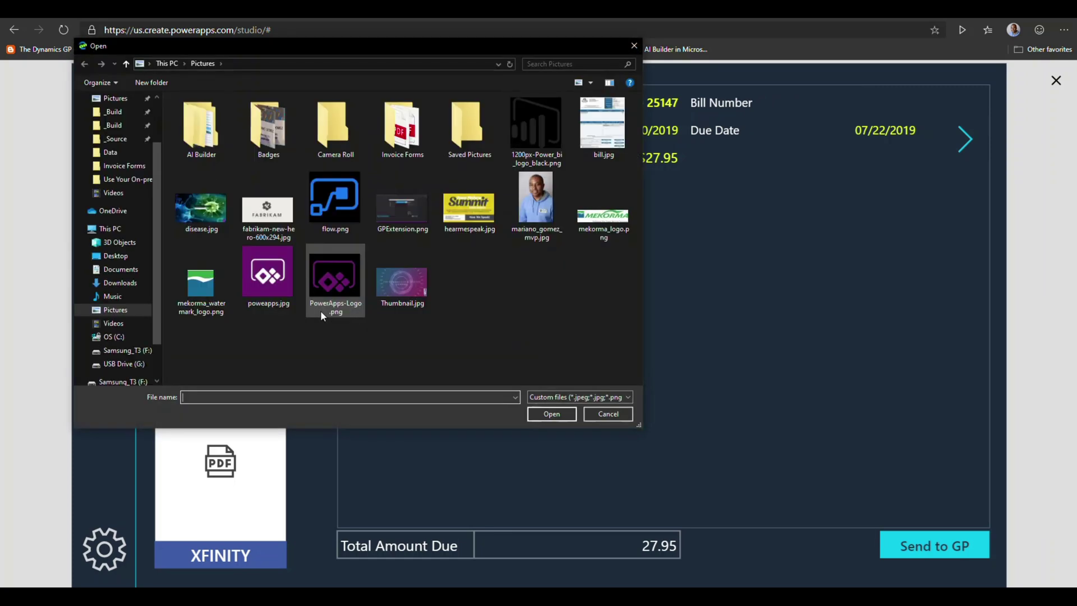
# - Upload electric-jun.pdf from Invoice Forms as the Sawnee bill, then close the preview
pyautogui.doubleClick(412, 145)
pyautogui.click(350, 143)
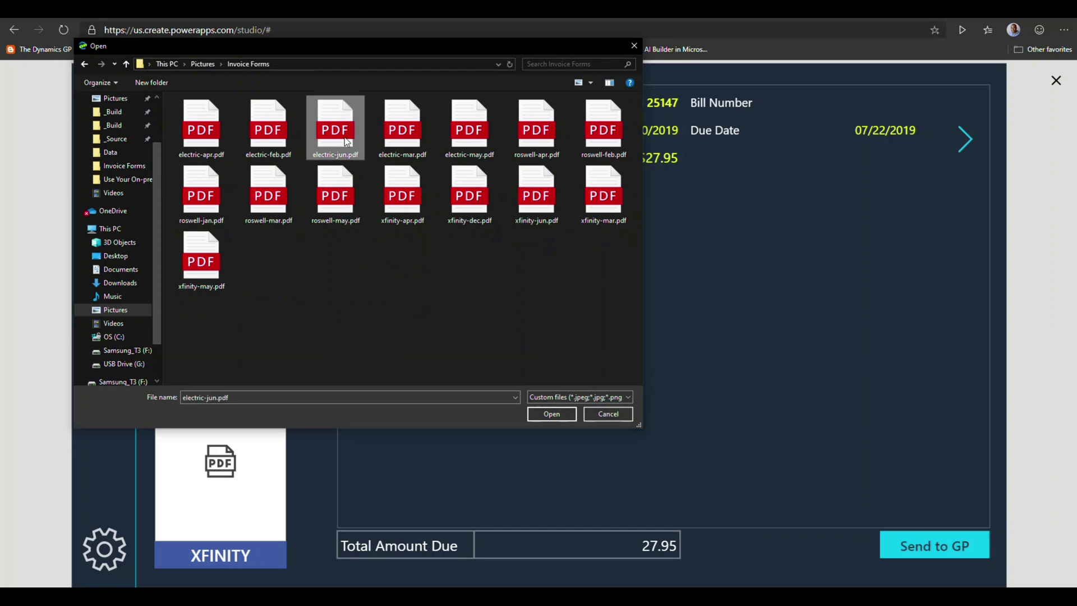
pyautogui.click(551, 415)
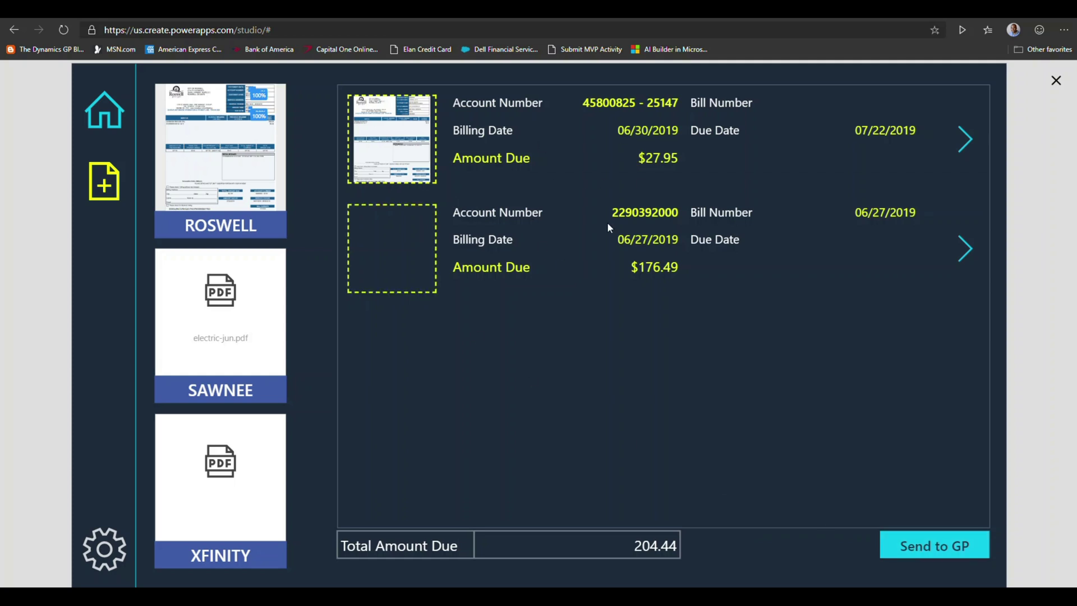
pyautogui.click(1053, 81)
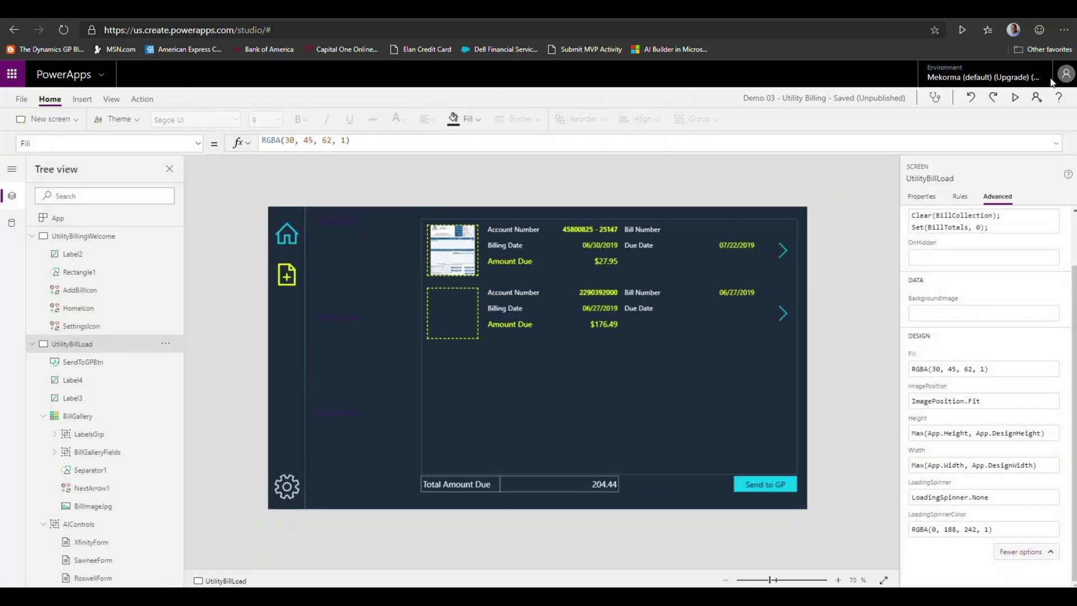
# - Expand SendToGPBtn's OnSelect formula, insert 'JSONFormat.' before IndentFour, and select the whole formula
pyautogui.click(768, 483)
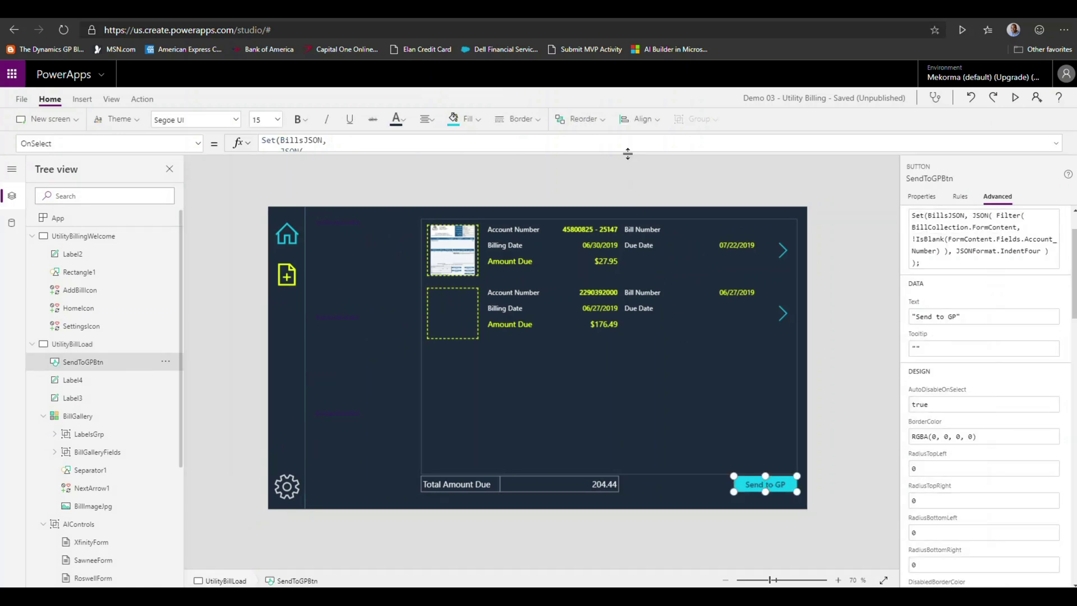
pyautogui.moveTo(628, 153); pyautogui.dragTo(625, 258)
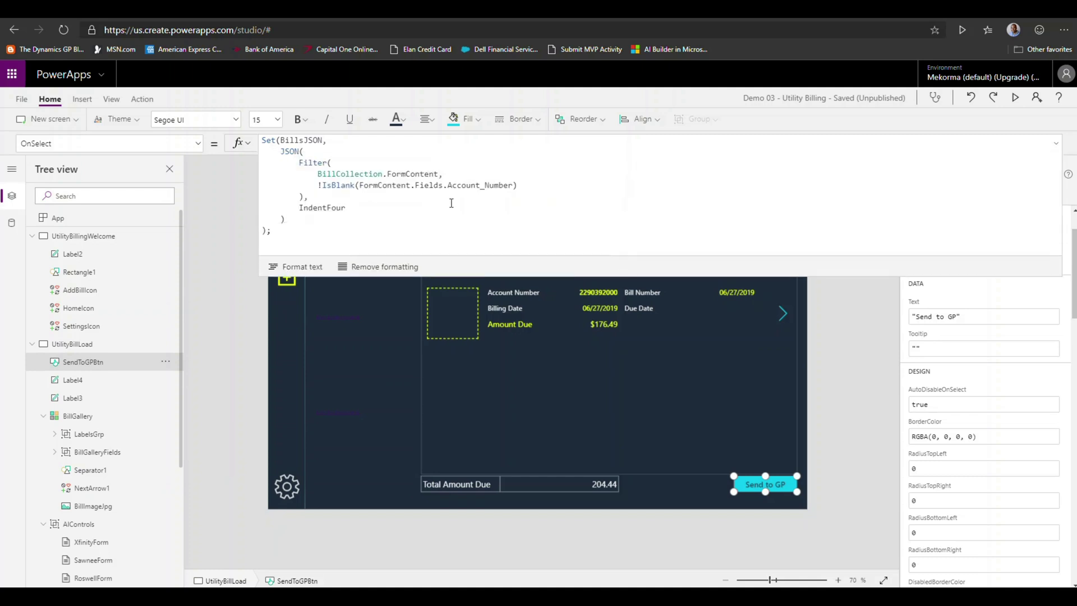
pyautogui.click(298, 207)
pyautogui.write('JSONFormat.')
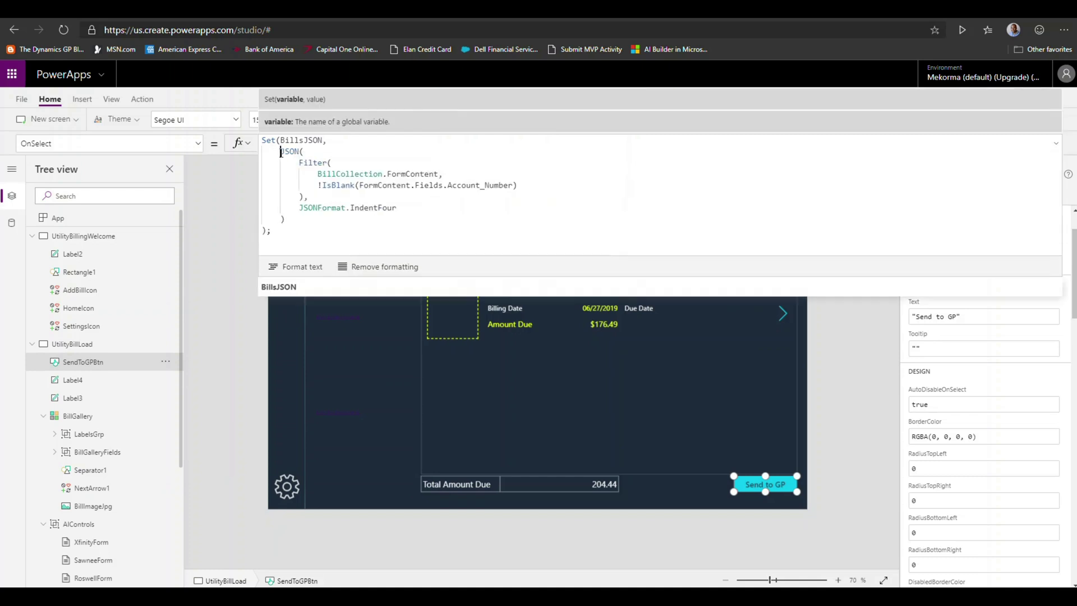
pyautogui.moveTo(278, 151); pyautogui.dragTo(359, 219)
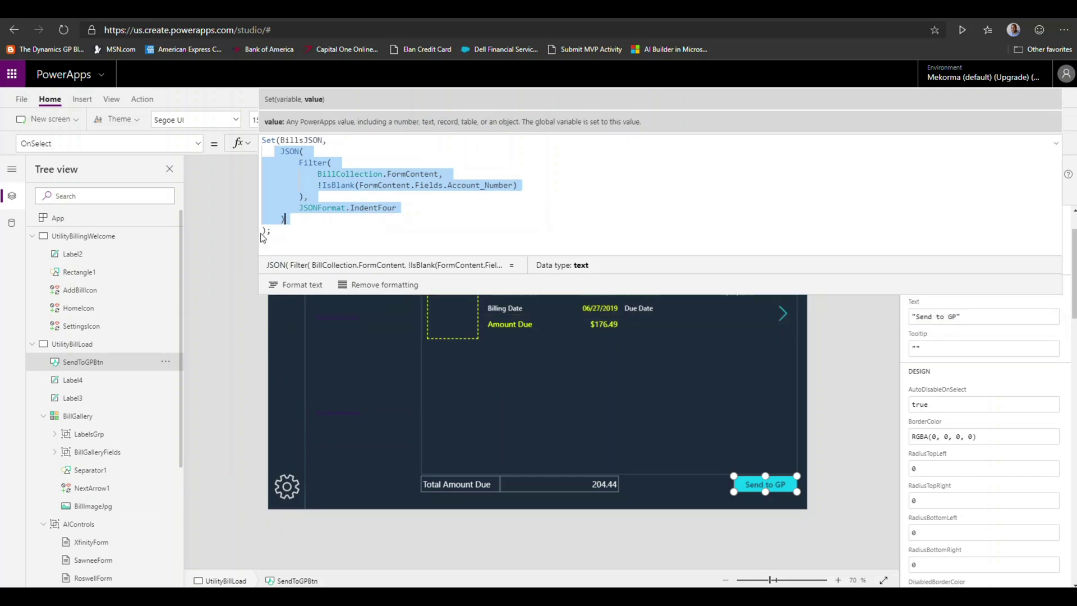
pyautogui.moveTo(273, 231); pyautogui.dragTo(253, 135)
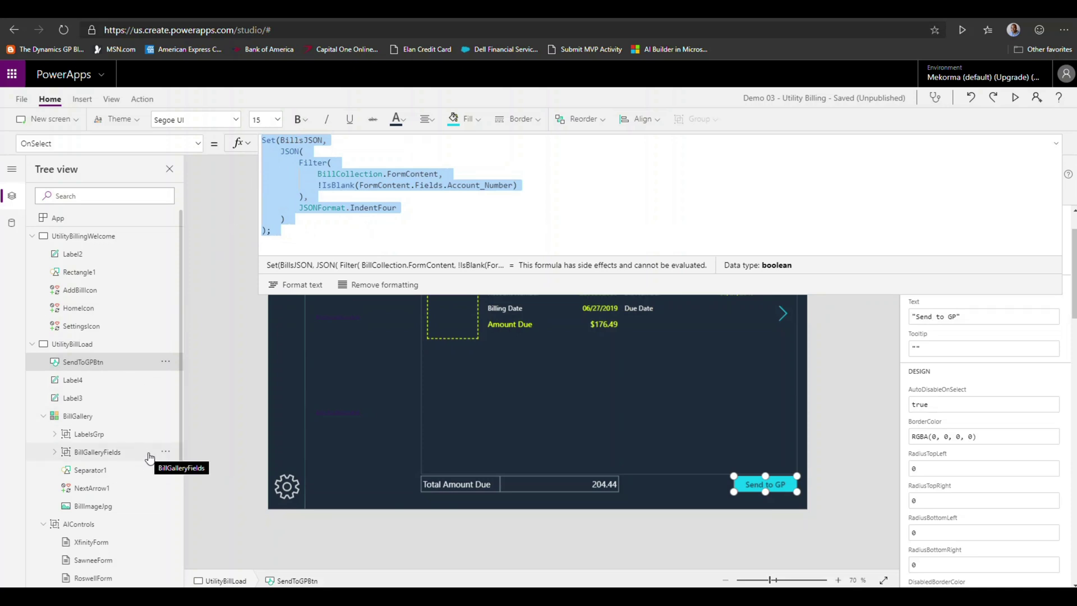
# - Open the UtilityBillingSettings screen and select Label7, which displays BillsJSON
pyautogui.click(180, 445)
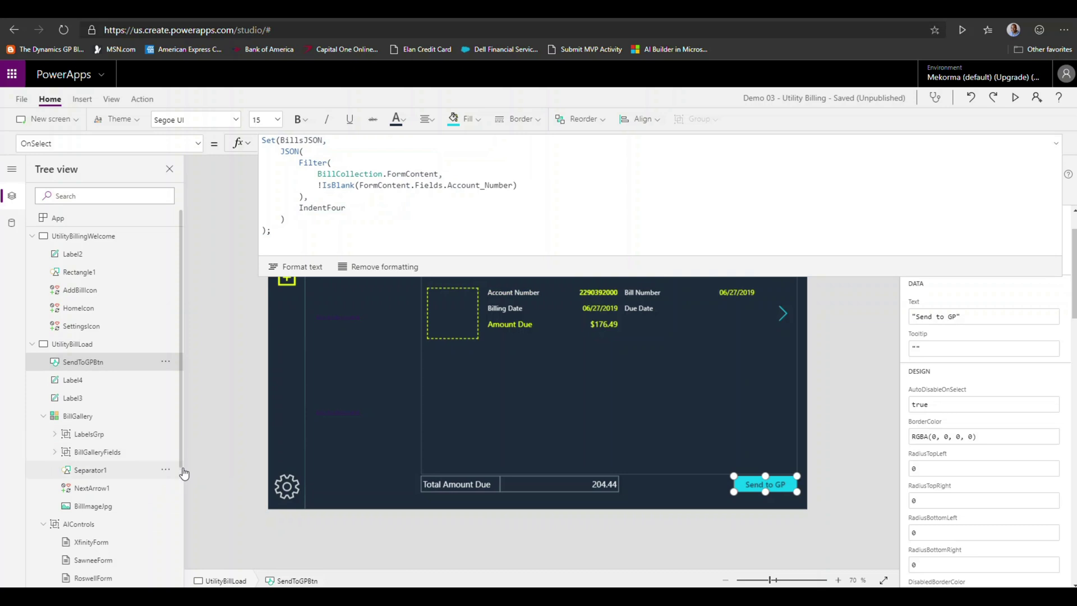
pyautogui.scroll(-3, 182, 476)
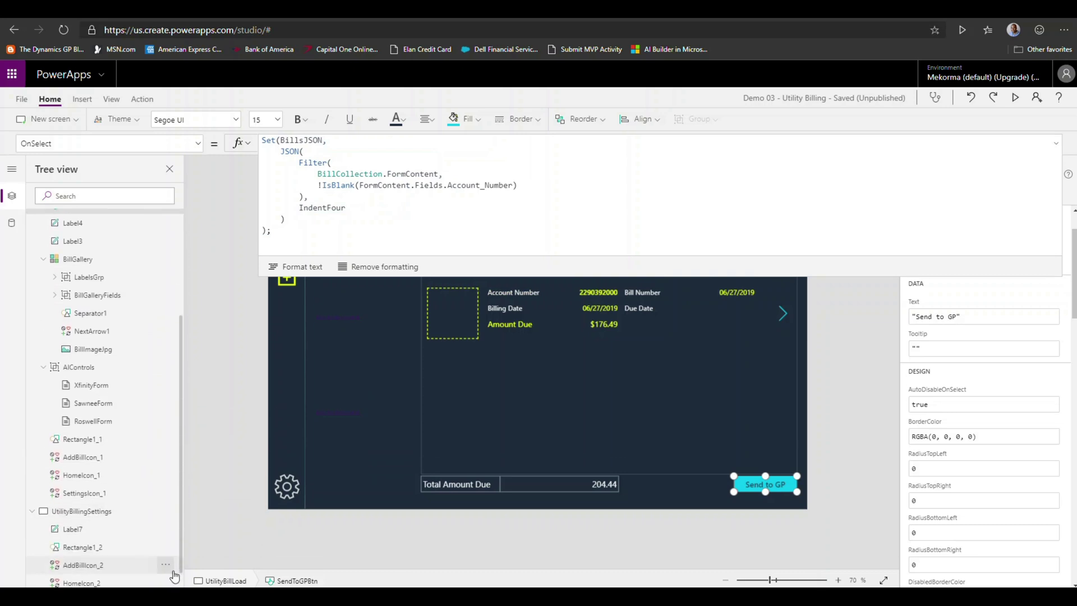
pyautogui.click(90, 511)
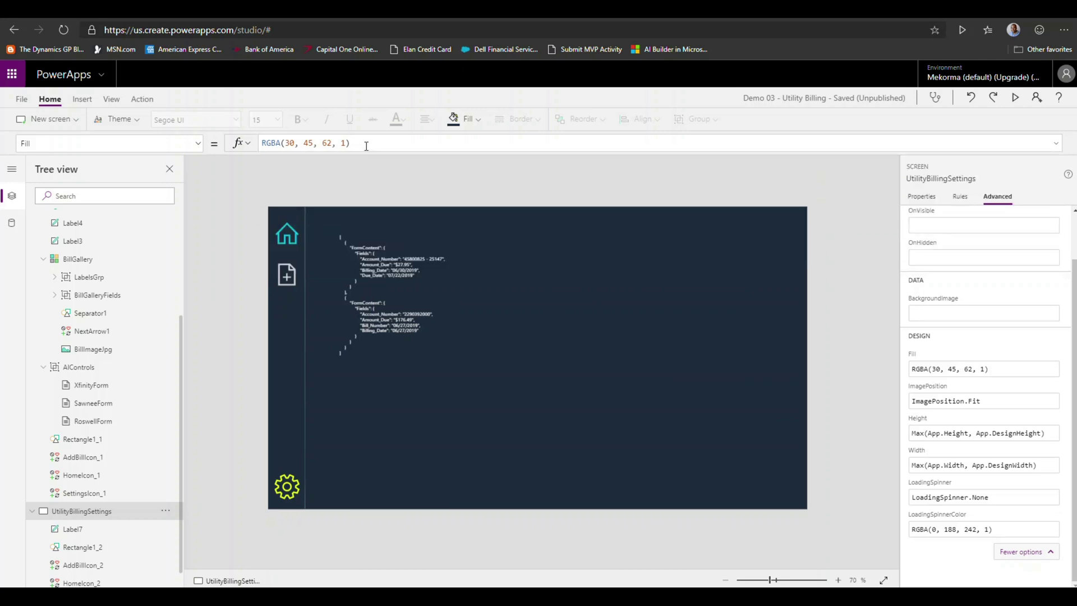
pyautogui.doubleClick(377, 280)
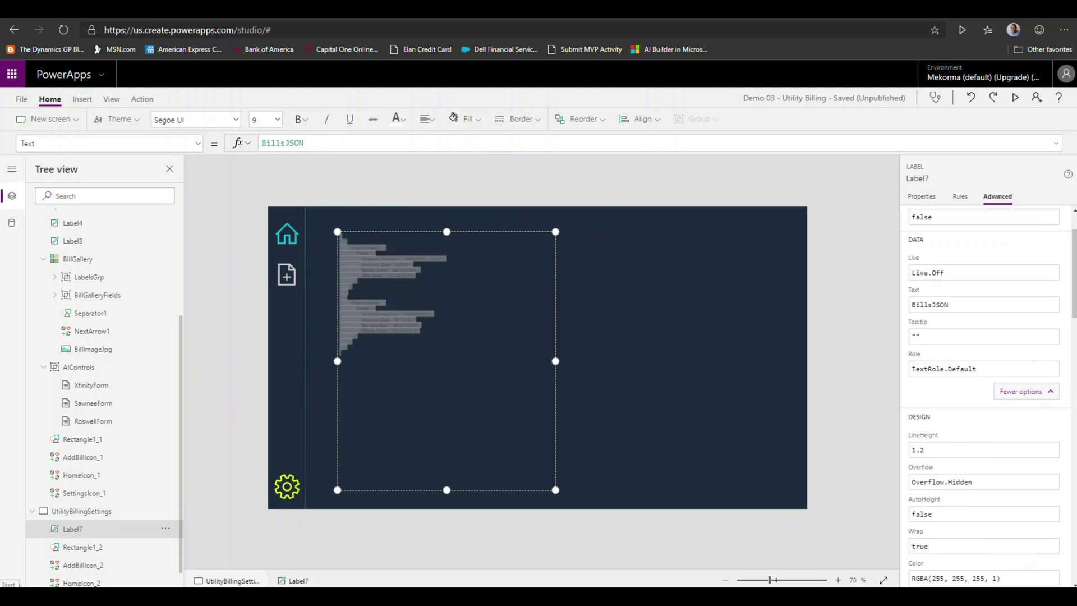
pyautogui.click(11, 594)
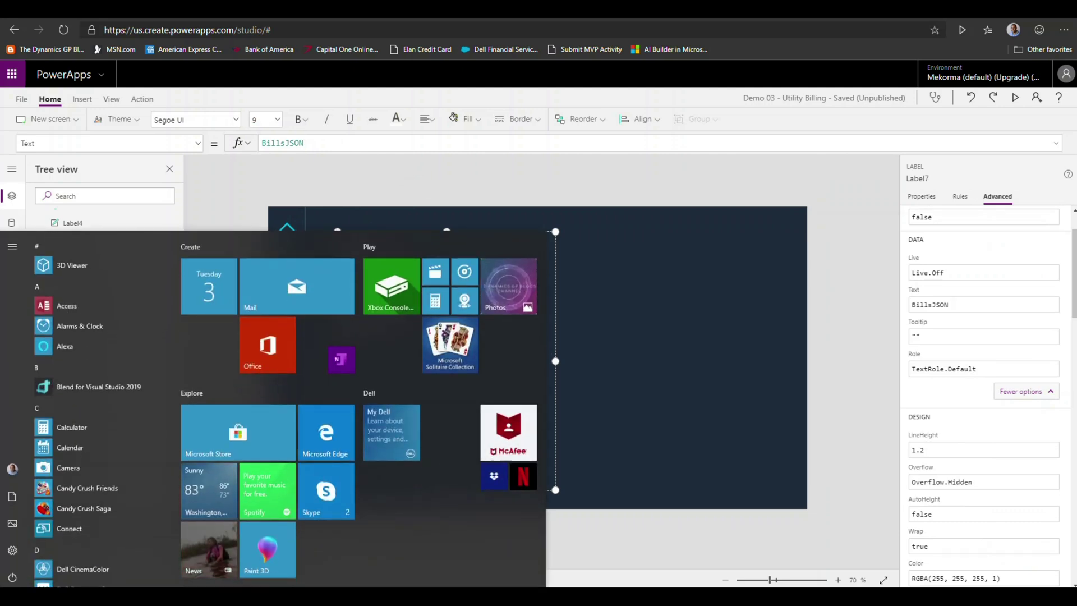
pyautogui.press('Escape')
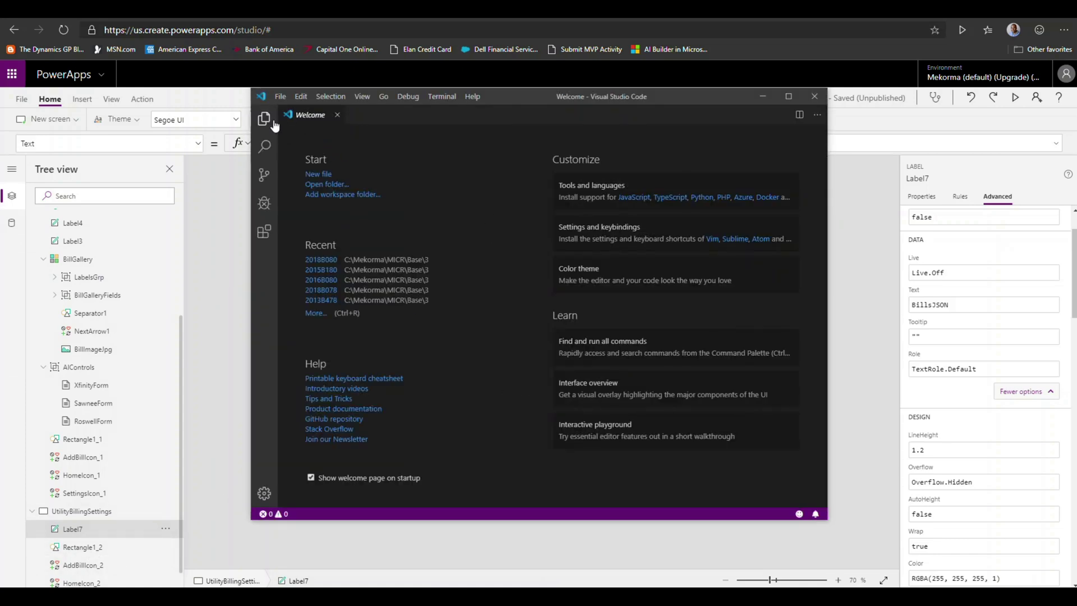
# - Create a new untitled file in Visual Studio Code and paste the bills JSON into it
pyautogui.click(273, 120)
pyautogui.click(278, 99)
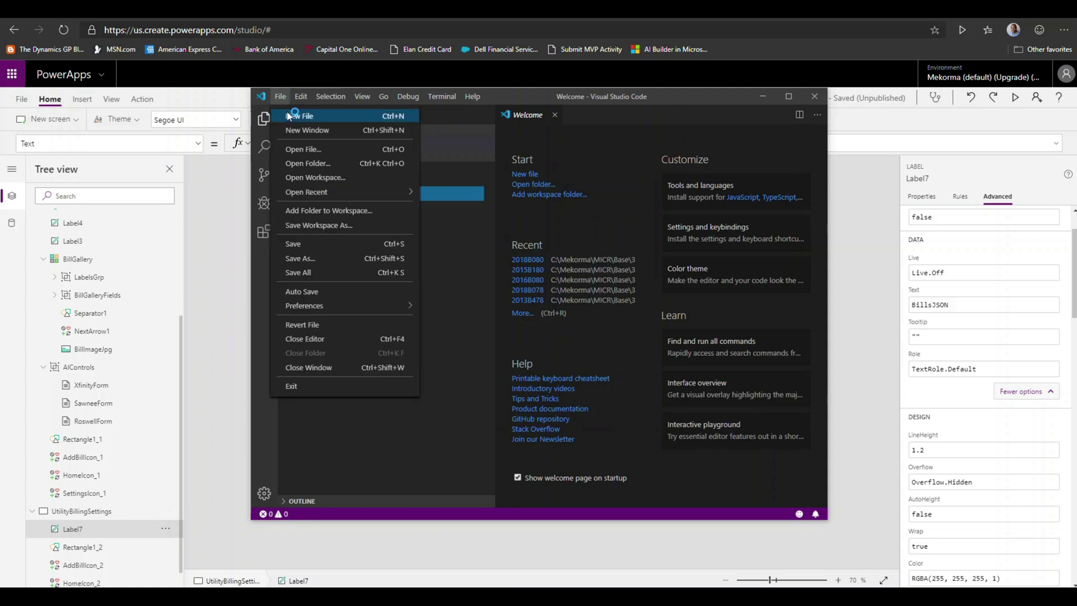
pyautogui.click(290, 117)
pyautogui.hotkey('ctrl', 'v')
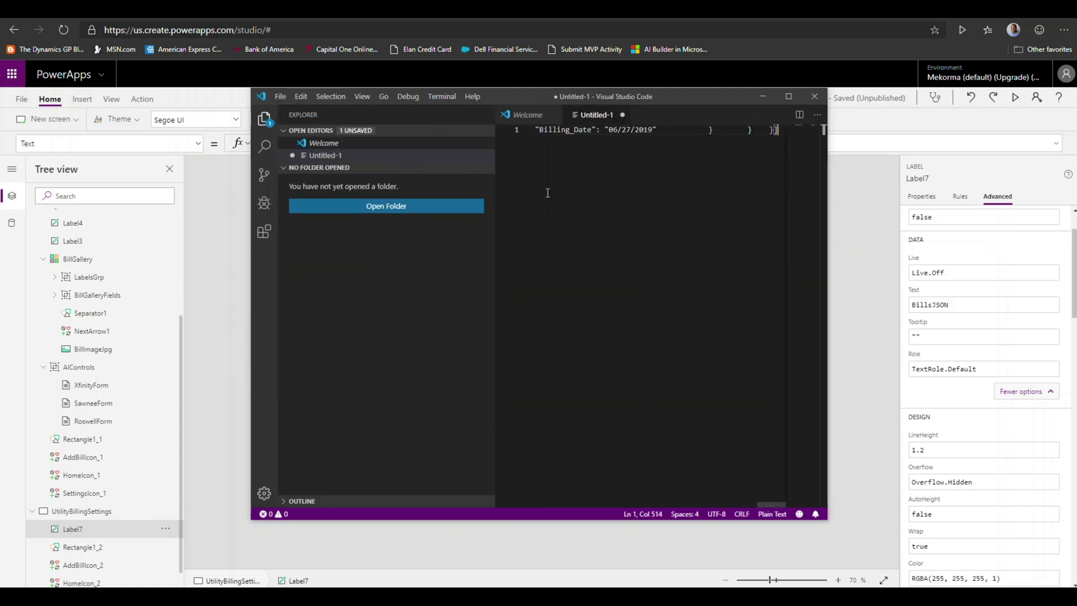
# - Set the file's language mode to JSON and format the document into indented lines
pyautogui.click(773, 514)
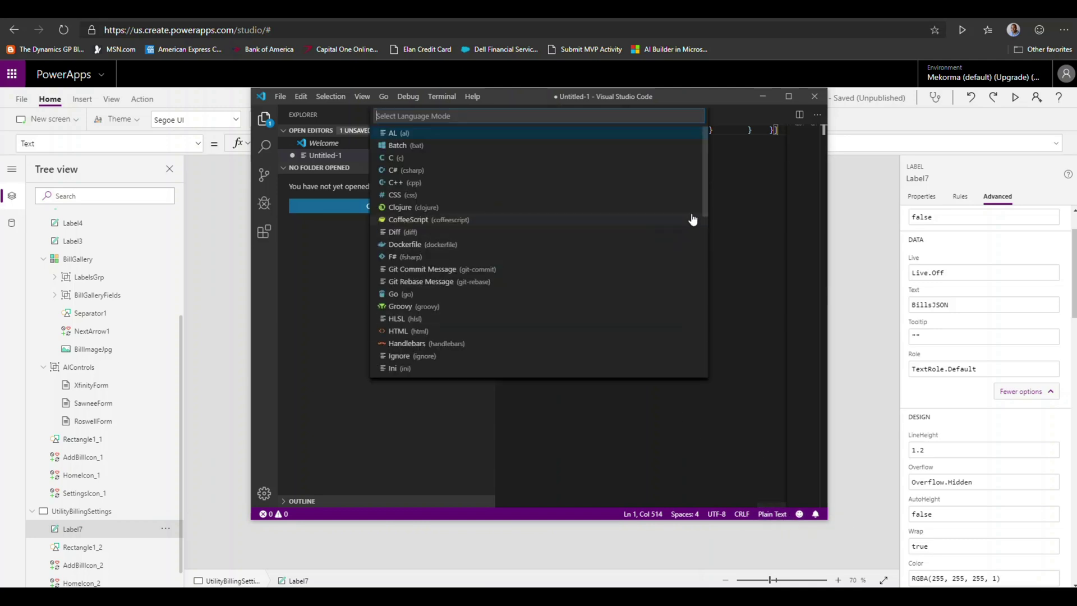
pyautogui.moveTo(704, 194); pyautogui.dragTo(708, 235)
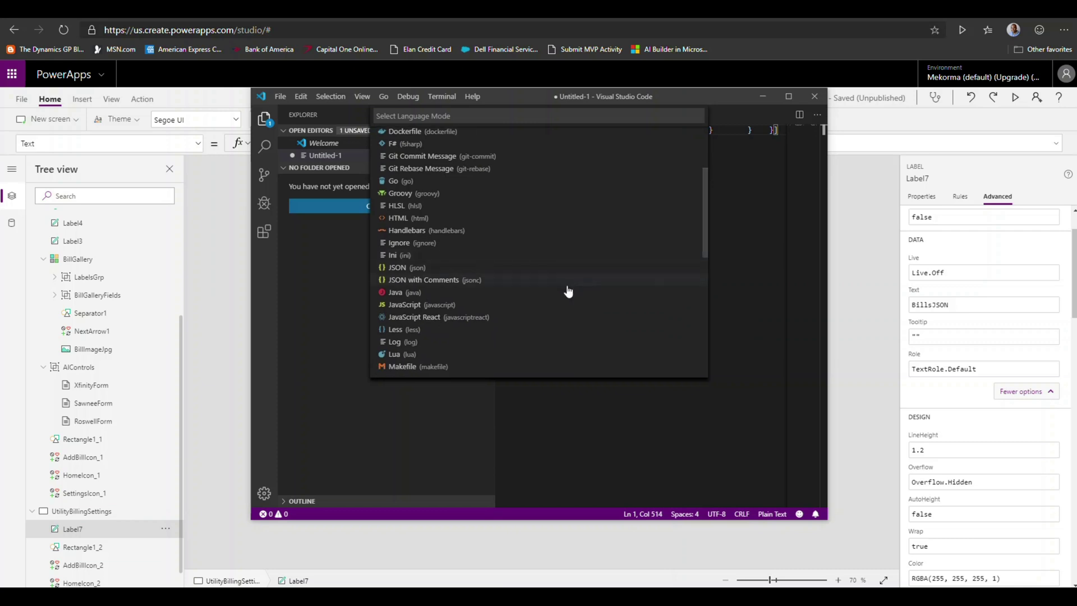
pyautogui.click(564, 269)
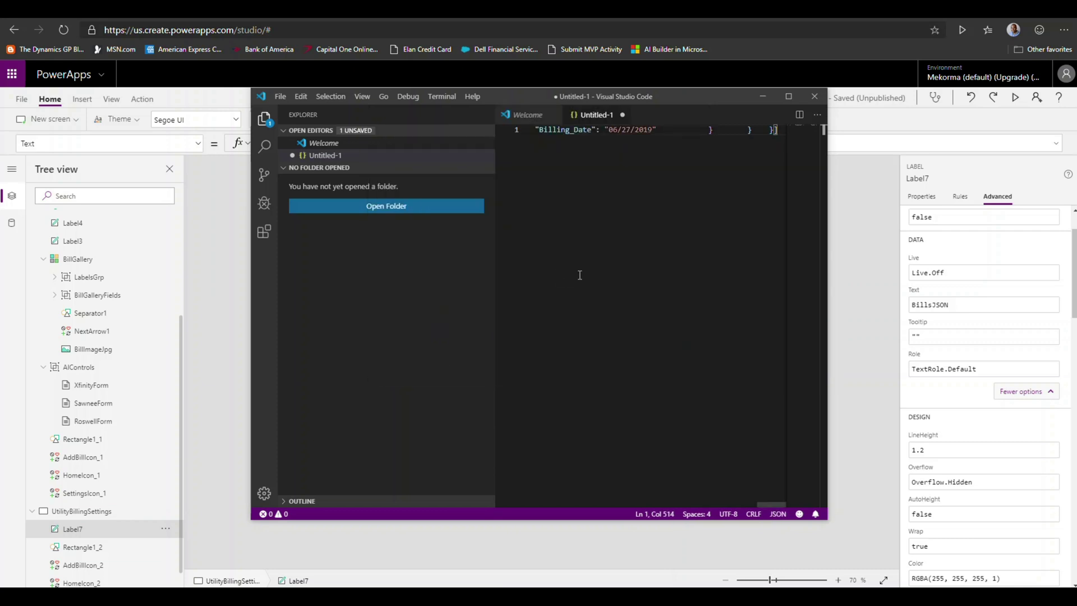
pyautogui.hotkey('ctrl', 'a')
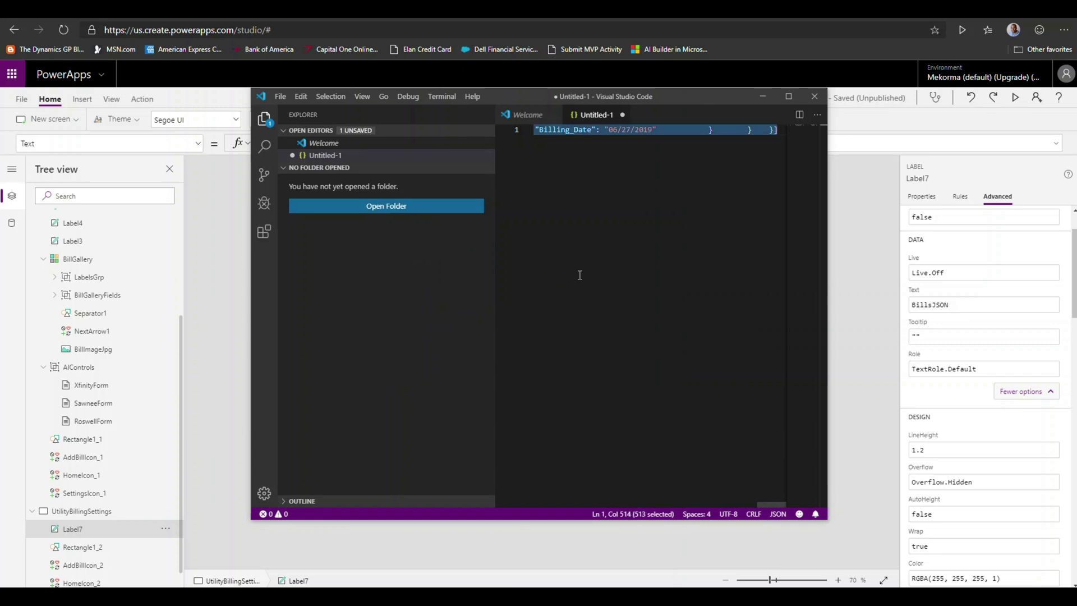
pyautogui.rightClick(580, 134)
pyautogui.click(599, 157)
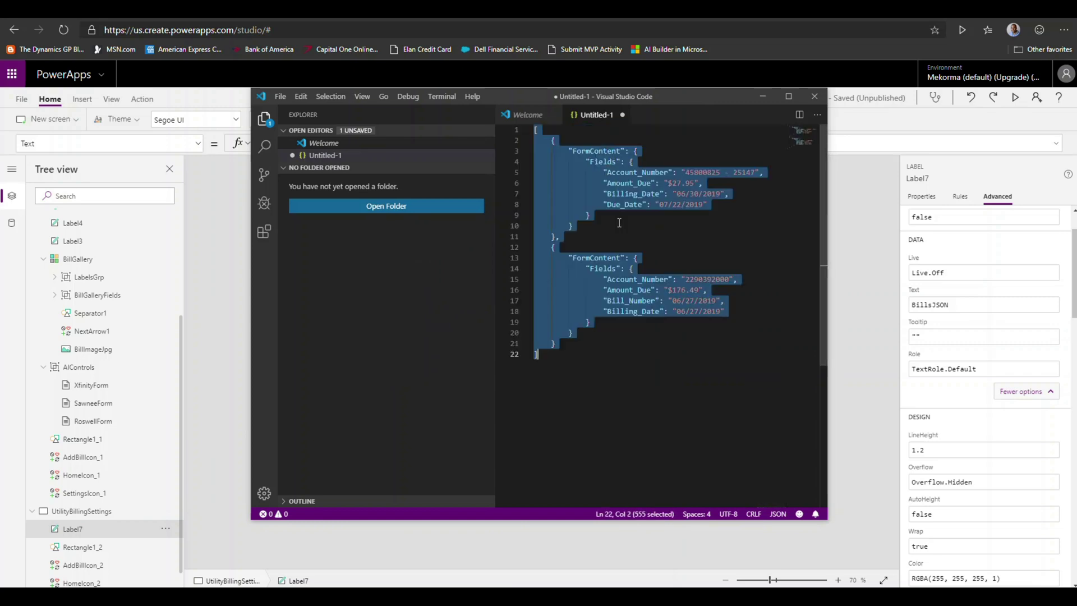
pyautogui.click(650, 409)
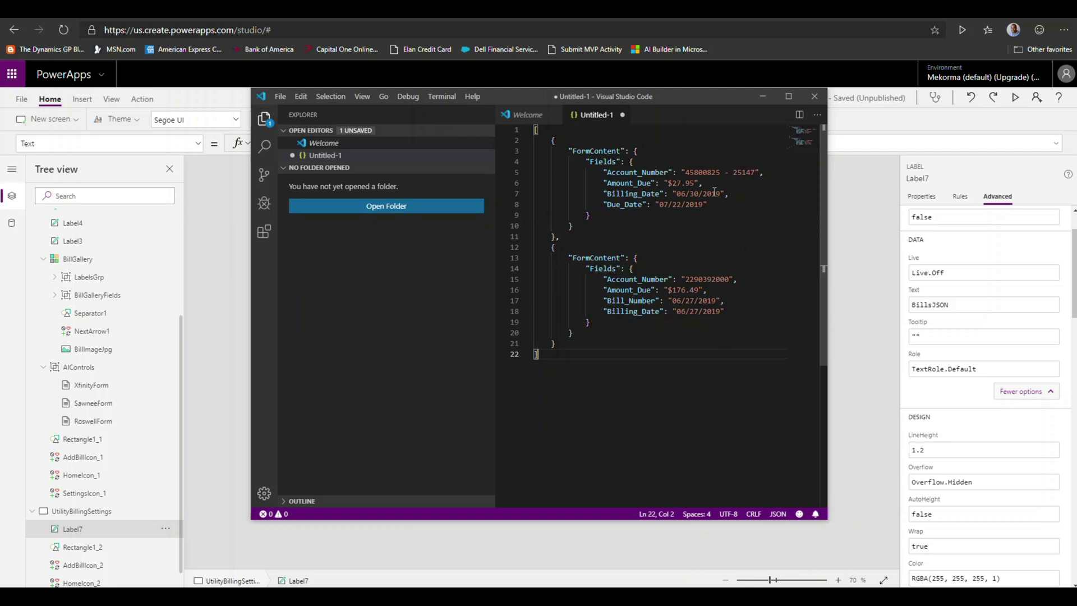
pyautogui.click(709, 174)
# - Add an empty "Bill_Number": "" field after the first bill's Amount_Due
pyautogui.click(710, 182)
pyautogui.press('Return')
pyautogui.write('"')
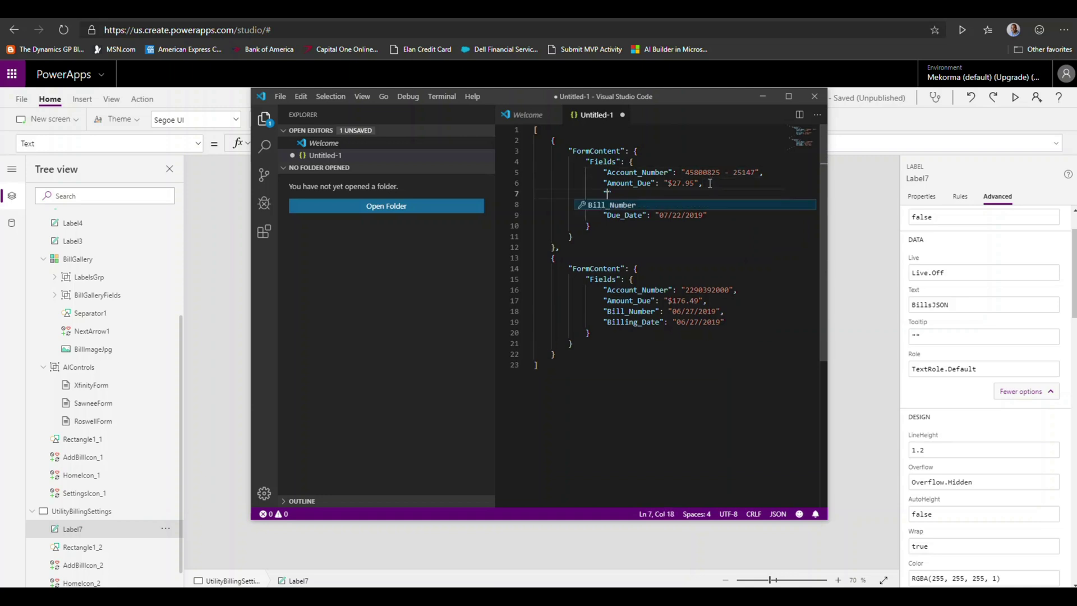
pyautogui.press('Escape')
pyautogui.write('Bill_Nu')
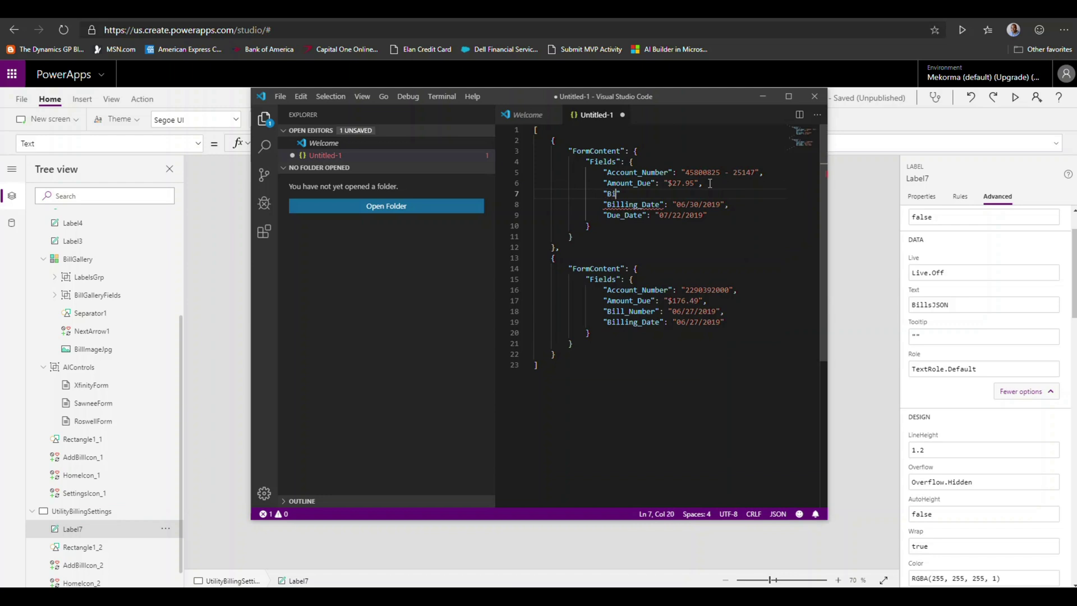
pyautogui.write('mber"')
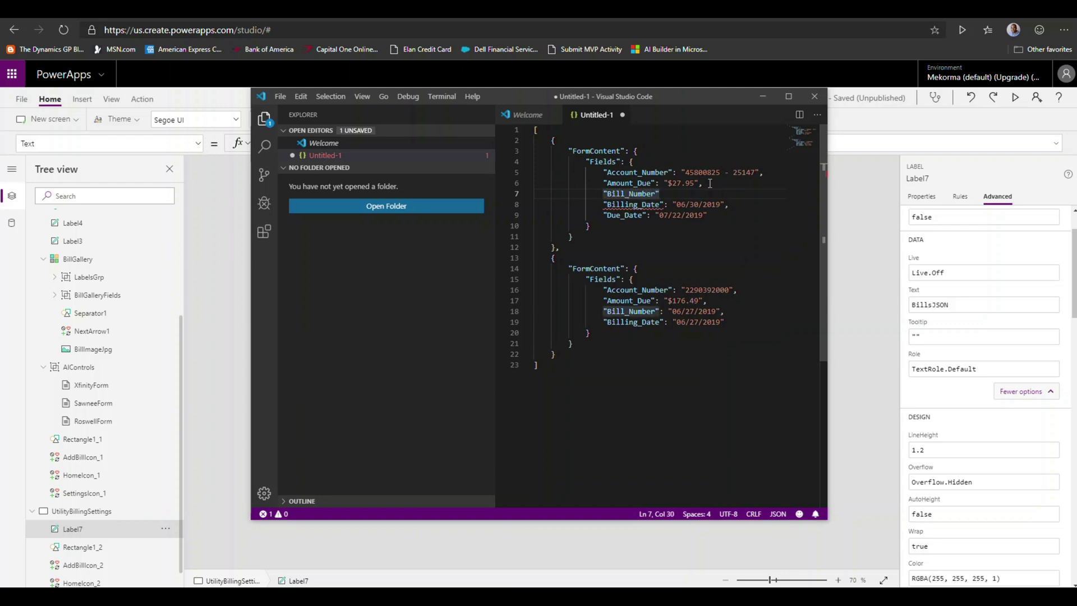
pyautogui.write(':')
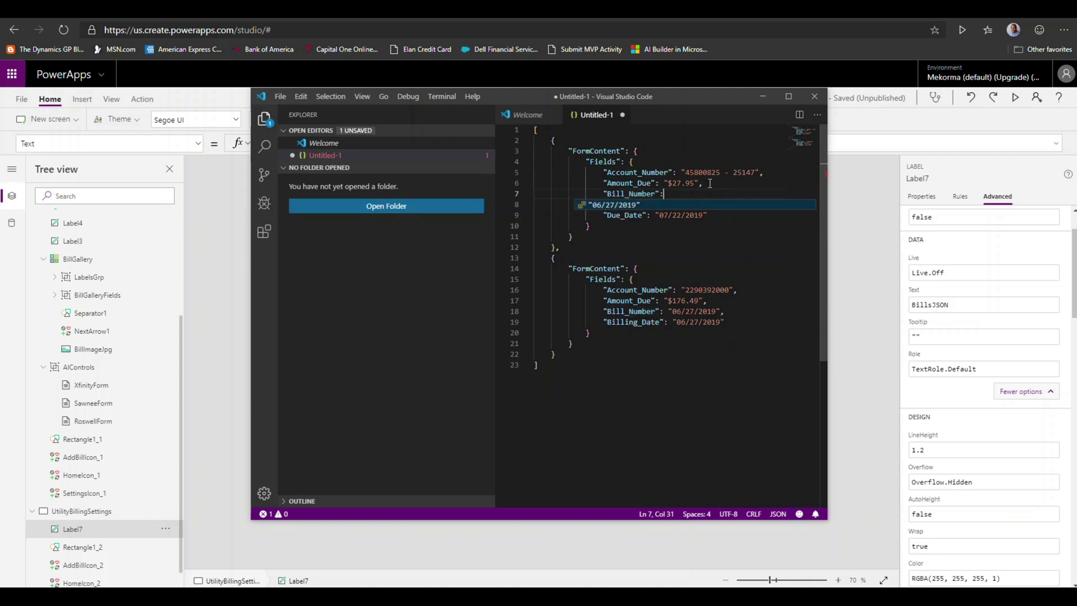
pyautogui.write(' "",')
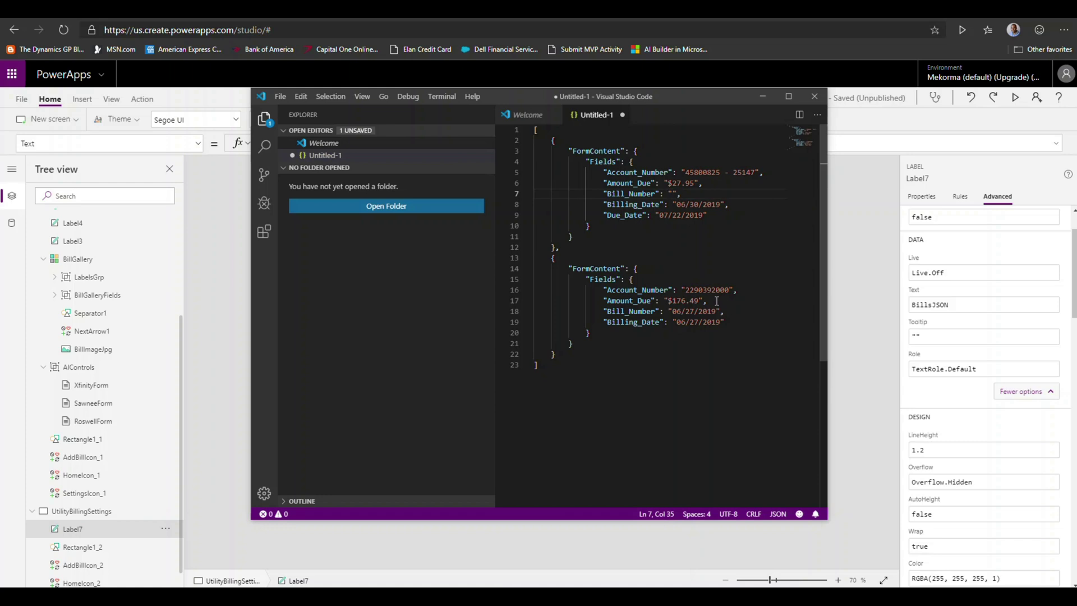
# - Add a Due_Date of 07/22/2019 to the second bill after its Billing_Date
pyautogui.click(729, 323)
pyautogui.write(',')
pyautogui.press('Return')
pyautogui.write('"Due_Date"')
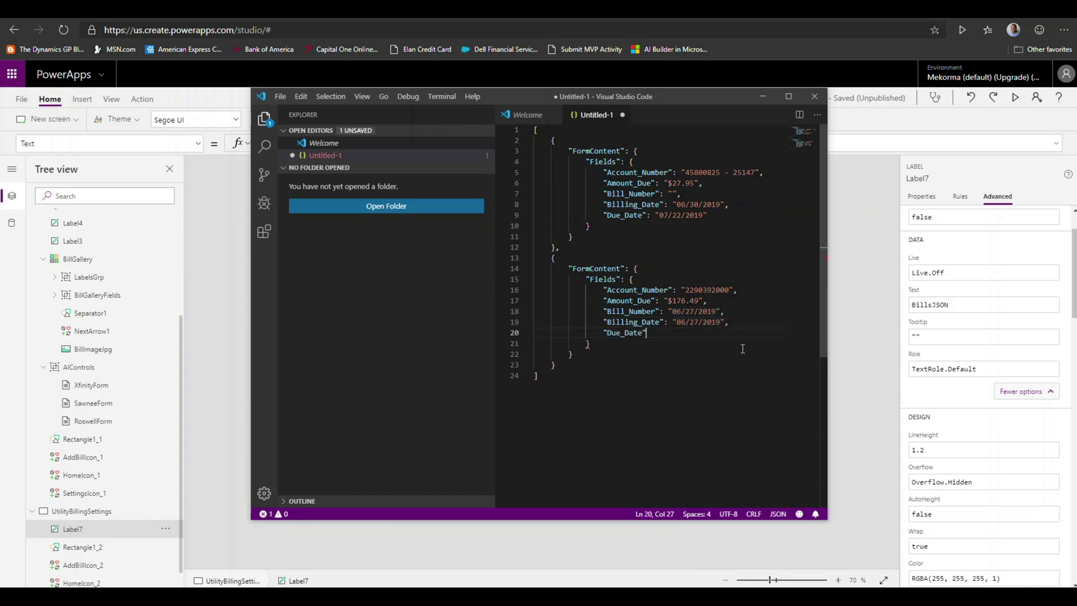
pyautogui.write(':')
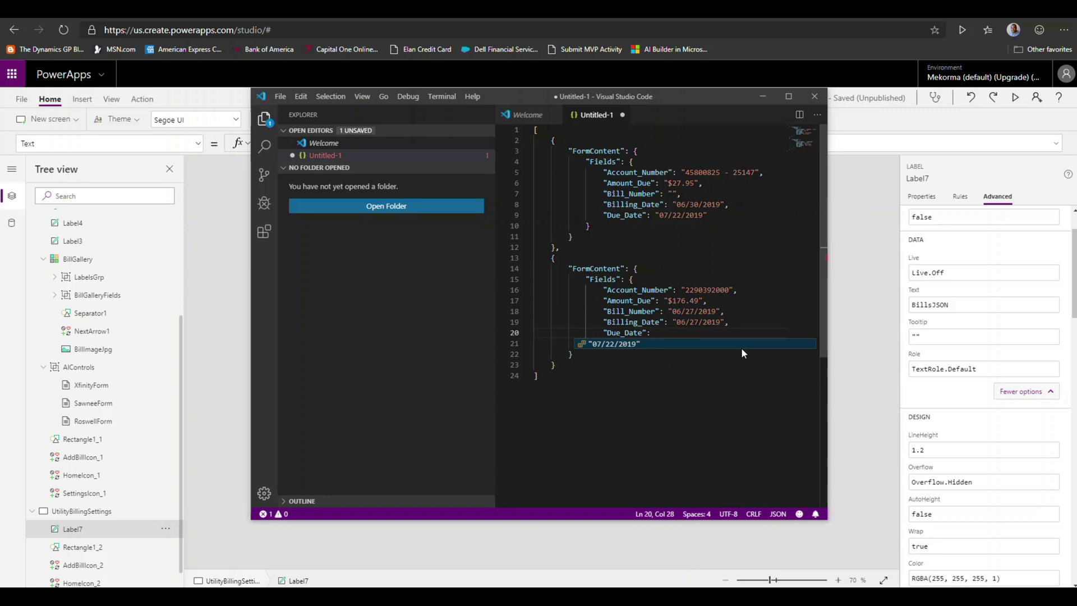
pyautogui.press('Return')
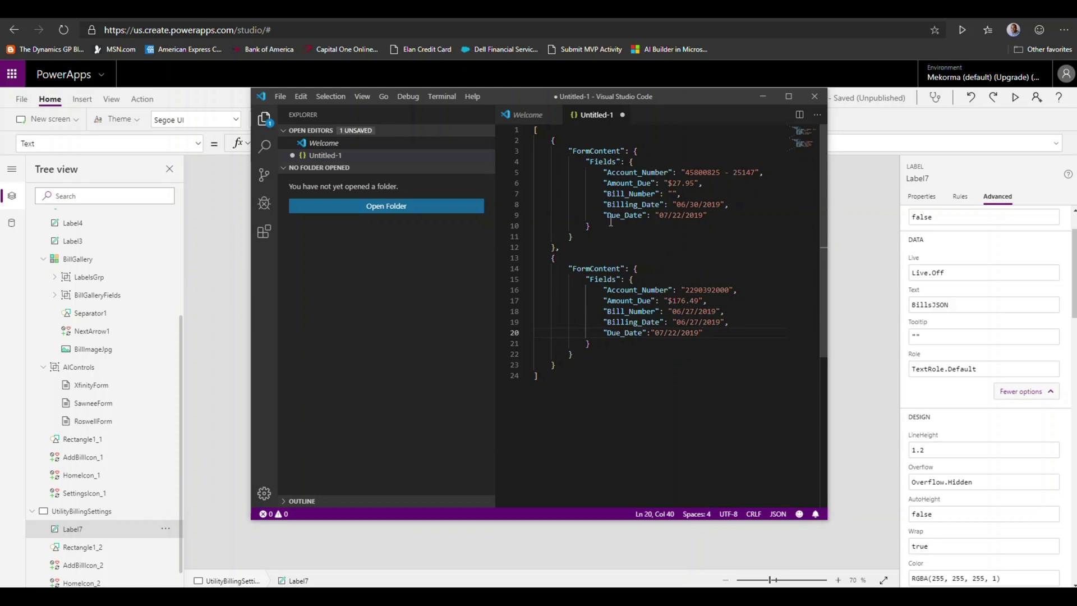
# - Copy the entire JSON document and minimize Visual Studio Code
pyautogui.hotkey('ctrl', 'a')
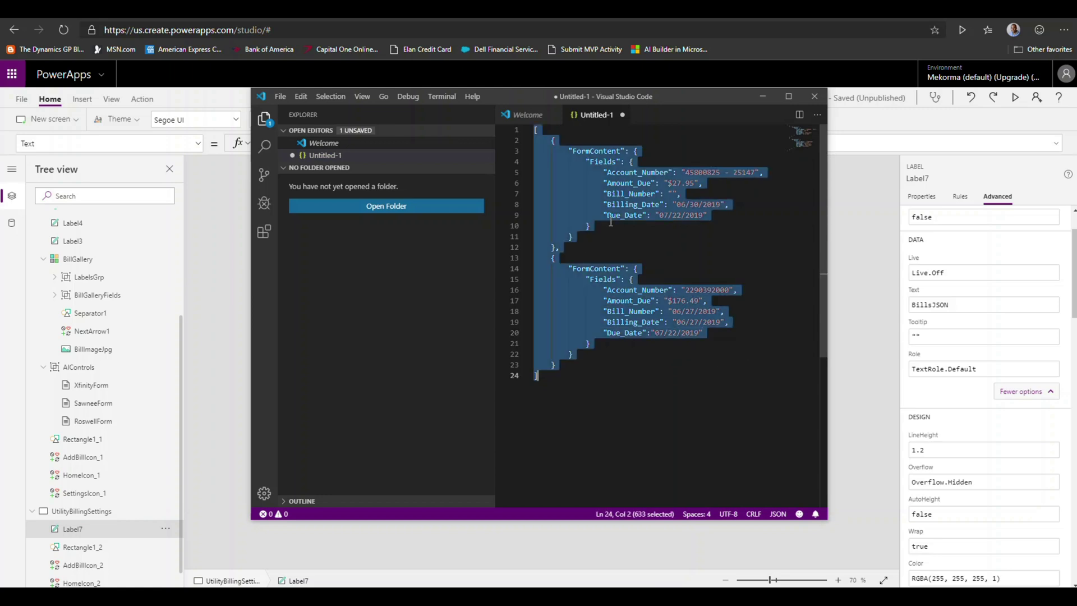
pyautogui.rightClick(621, 182)
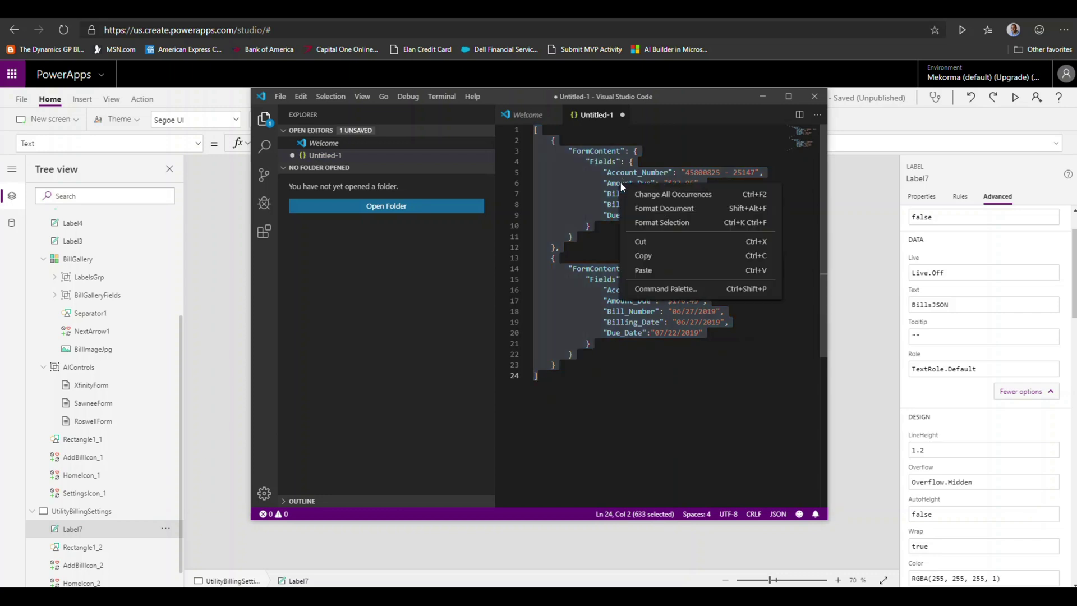
pyautogui.click(650, 257)
pyautogui.click(765, 101)
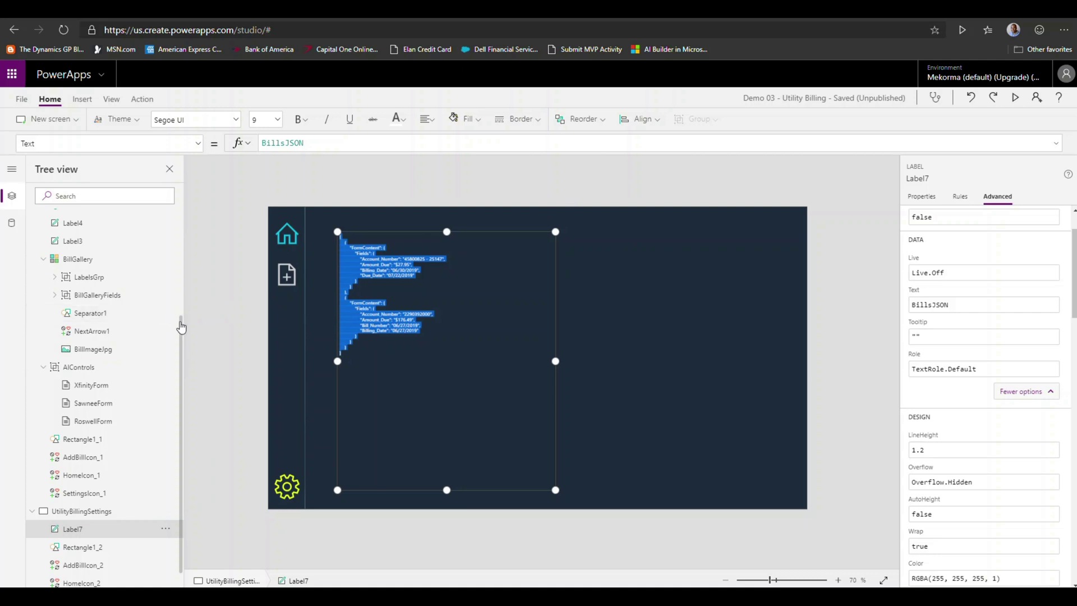
# - Open UtilityBillLoad, select SendToGPBtn and enlarge the formula bar to show its full OnSelect
pyautogui.moveTo(181, 327); pyautogui.dragTo(180, 286)
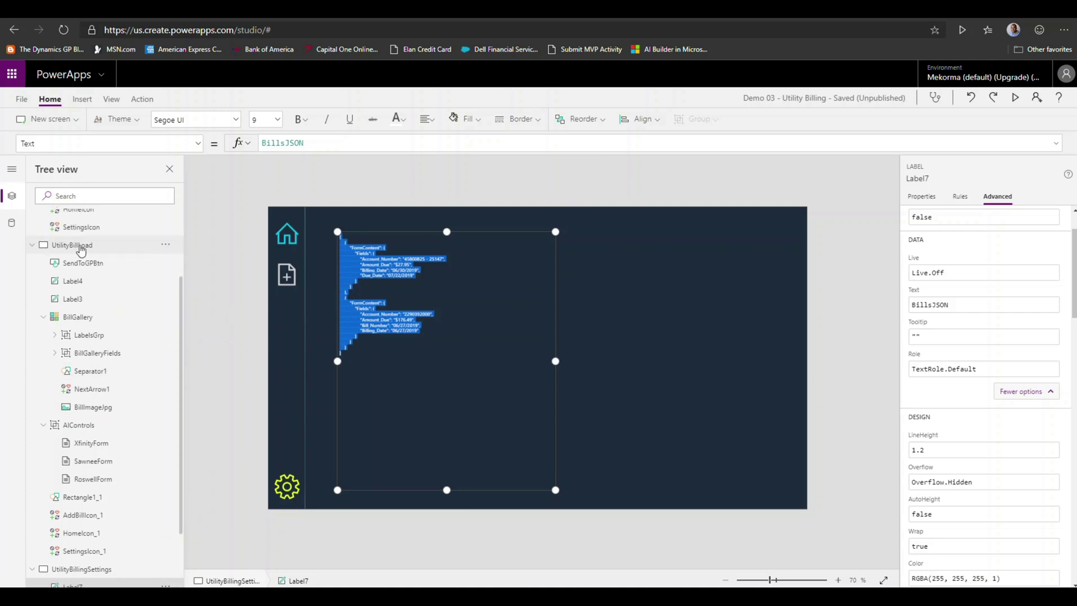
pyautogui.click(80, 248)
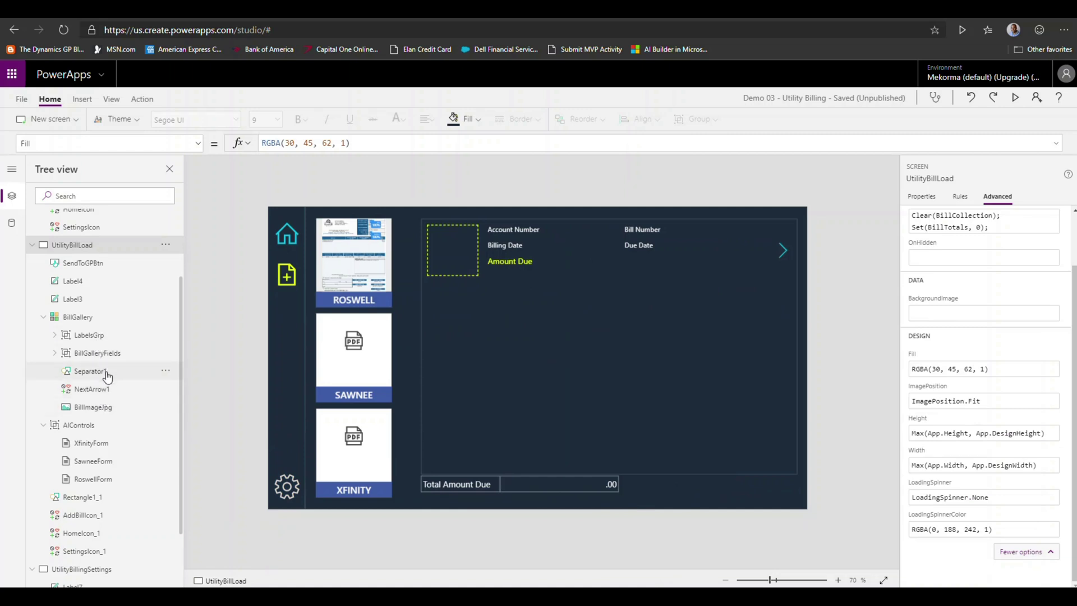
pyautogui.click(91, 269)
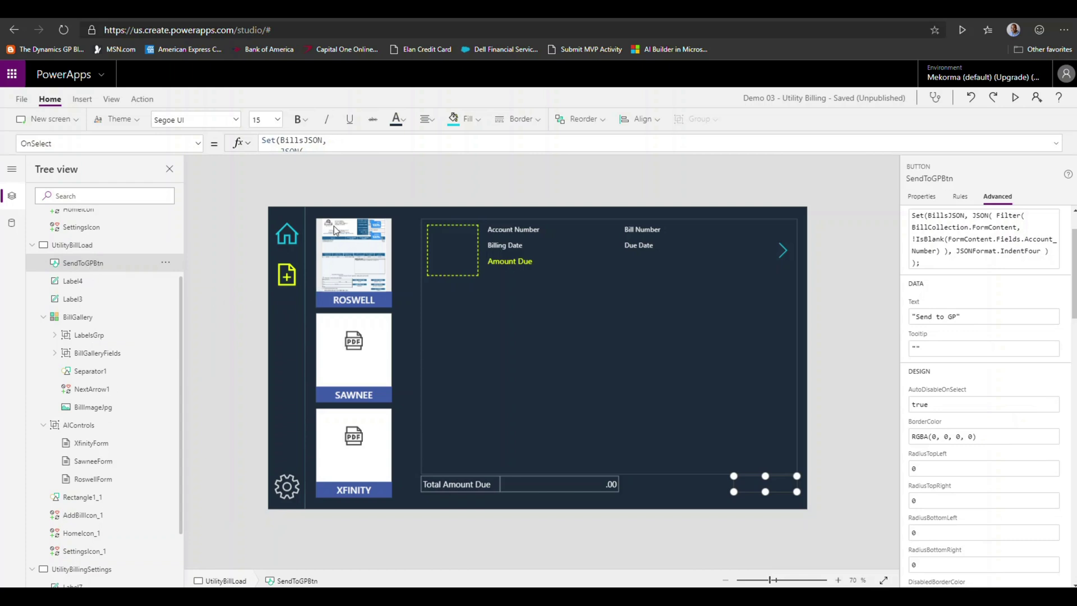
pyautogui.moveTo(343, 150); pyautogui.dragTo(345, 257)
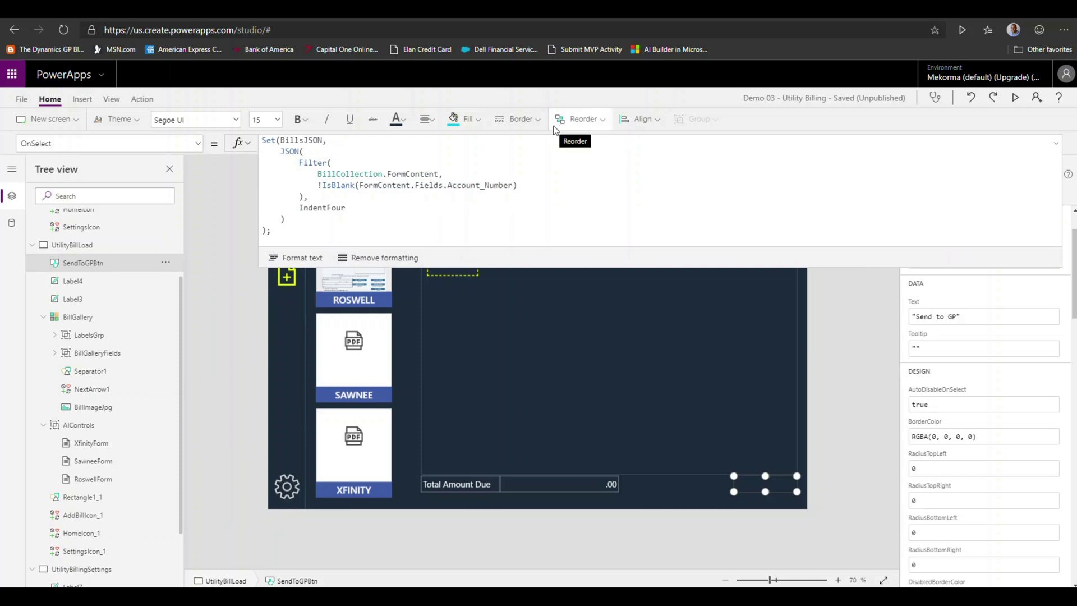
pyautogui.click(142, 99)
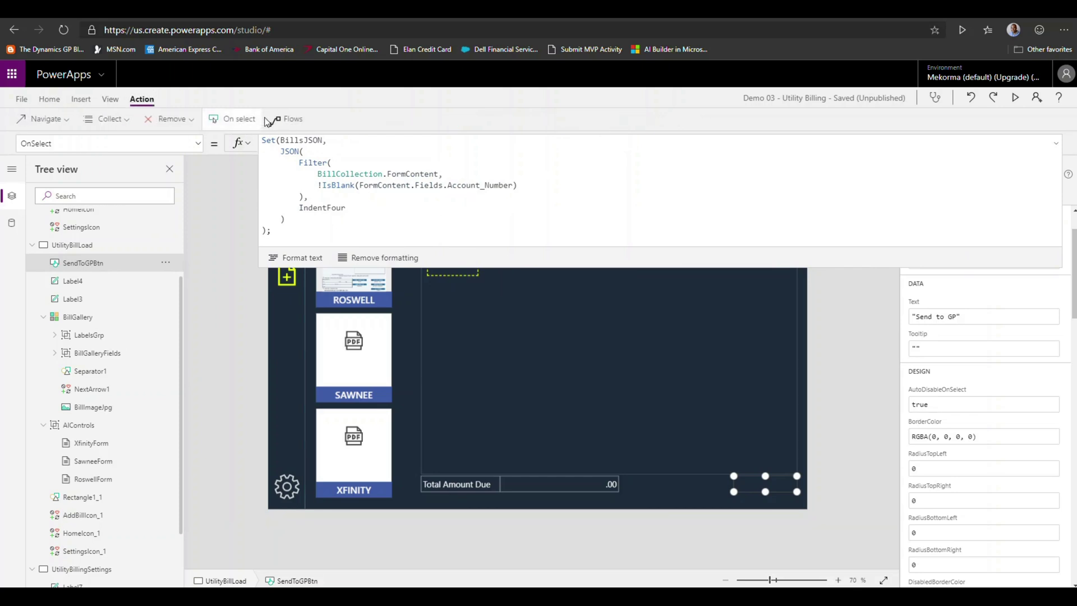
# - Create a new flow from the Action > Flows pane
pyautogui.click(275, 120)
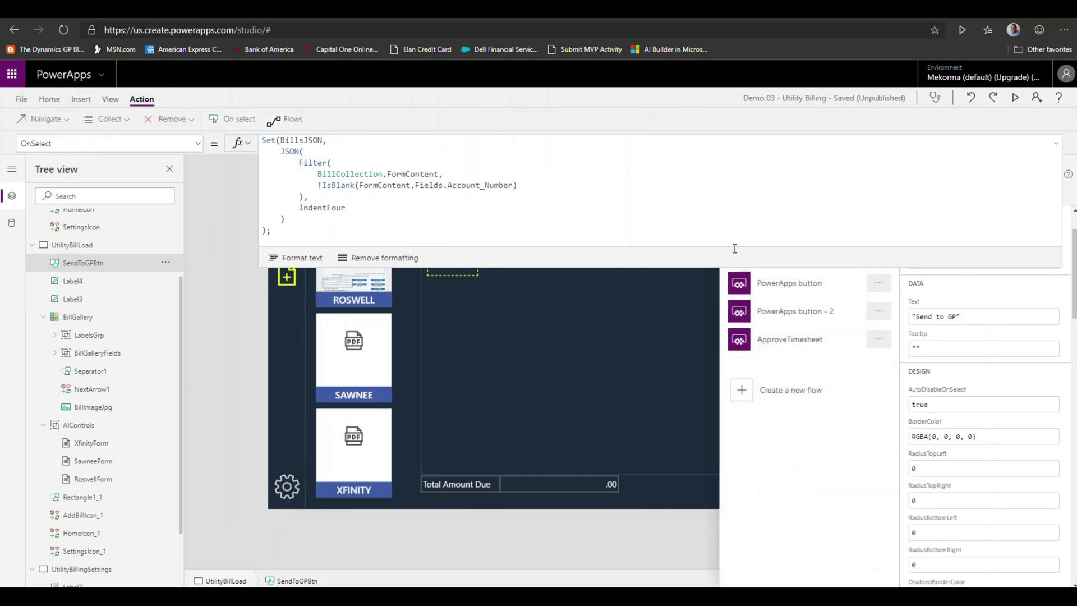
pyautogui.click(742, 391)
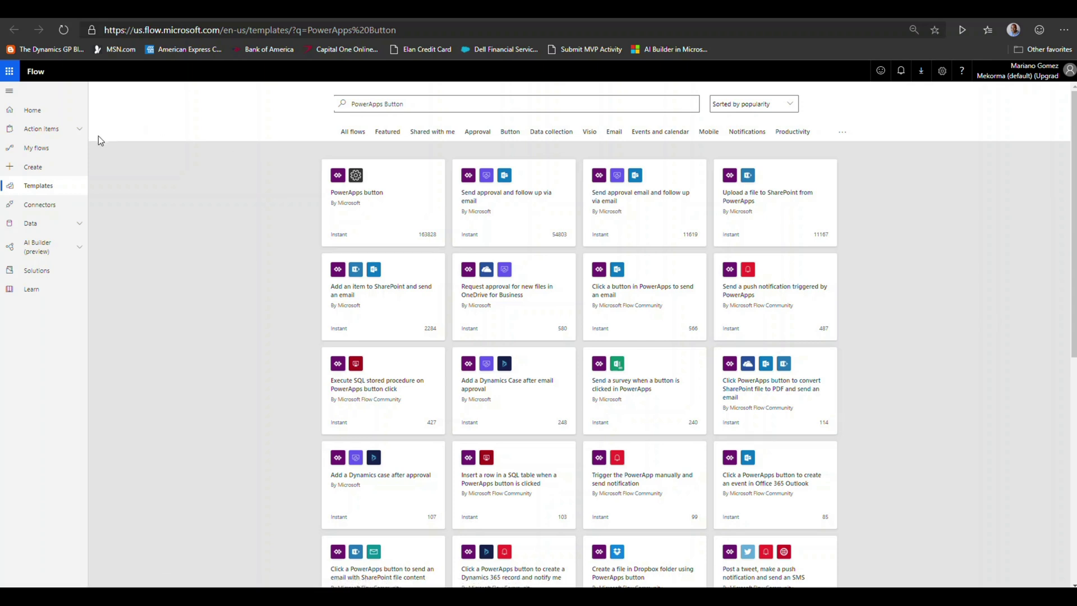
# - Start a blank automated flow from My flows, skipping setup, and add the PowerApps trigger
pyautogui.click(39, 157)
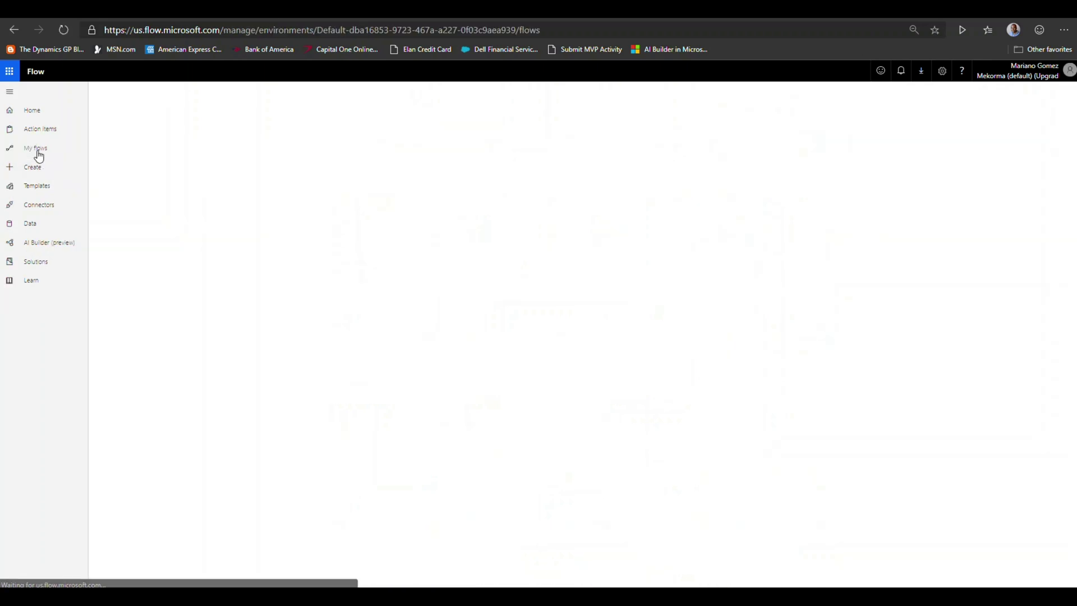
pyautogui.click(119, 92)
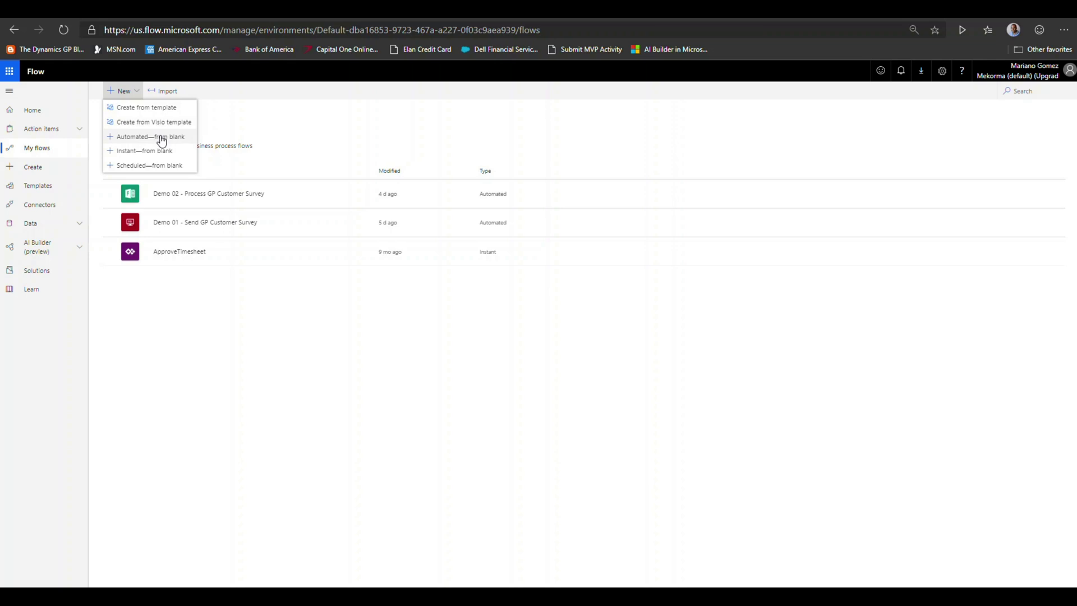
pyautogui.click(161, 138)
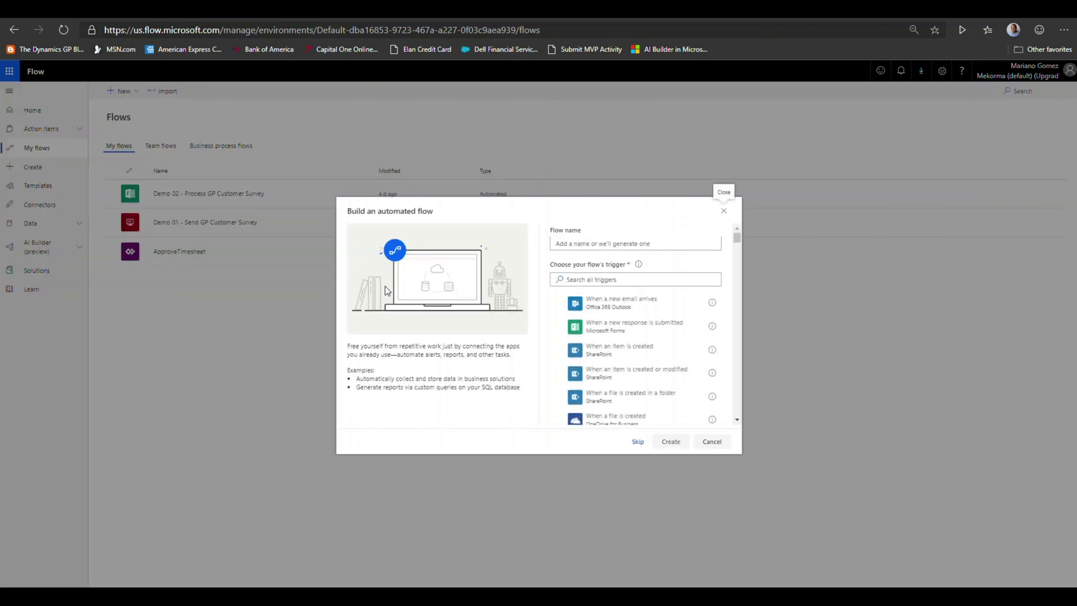
pyautogui.click(638, 442)
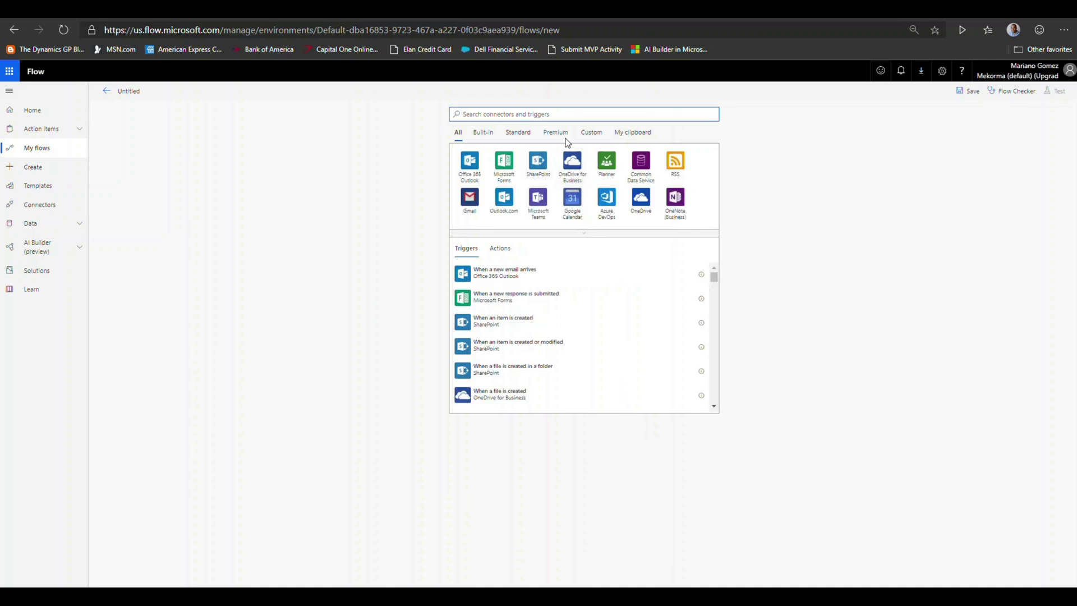
pyautogui.write('PowerApps')
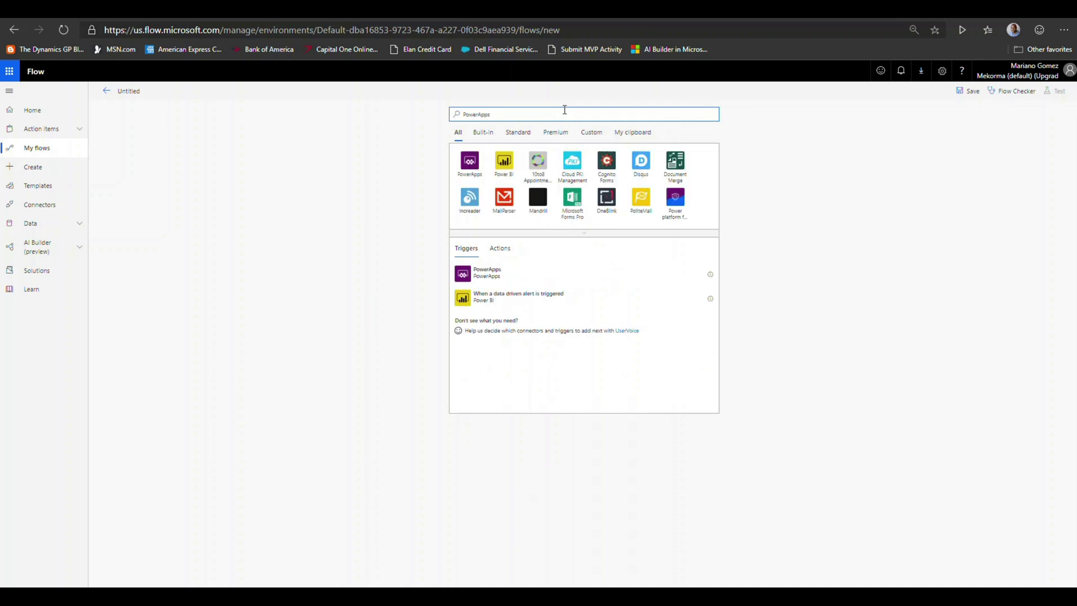
pyautogui.click(507, 272)
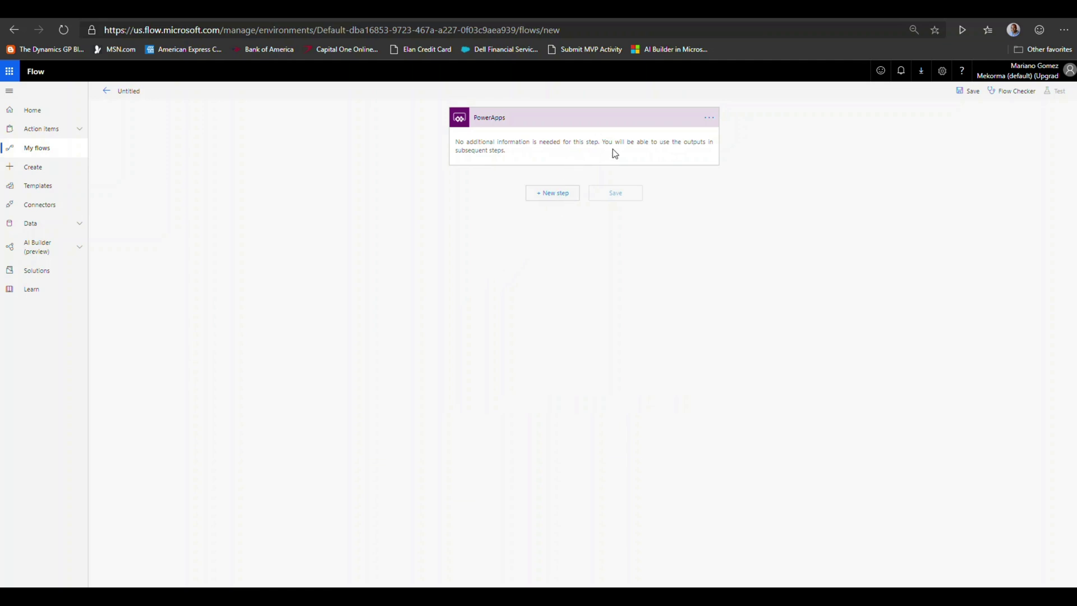
# - Add a Parse JSON step whose content comes from PowerApps
pyautogui.click(562, 196)
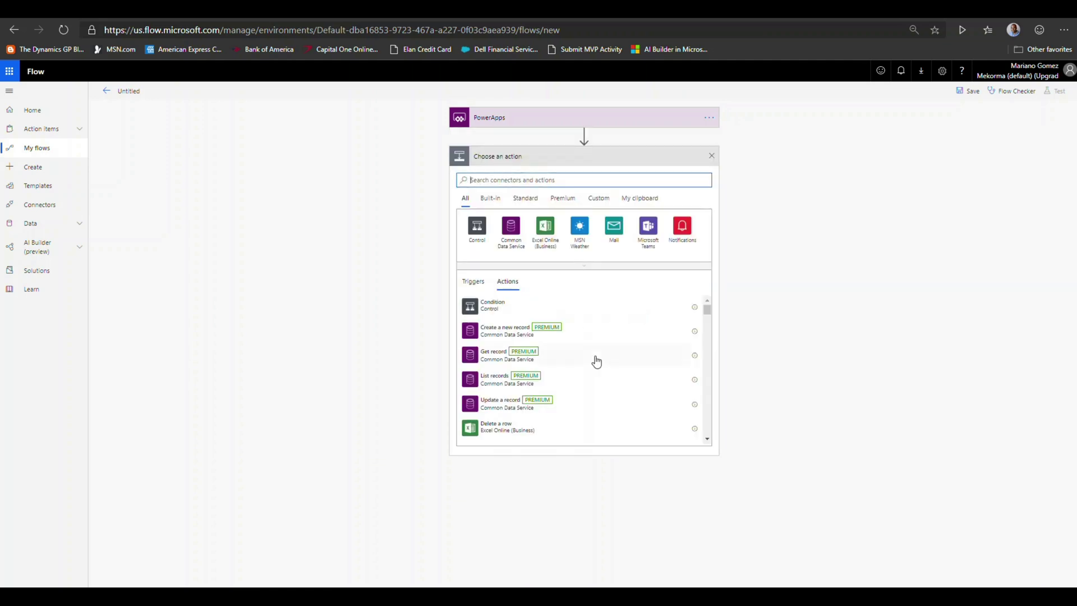
pyautogui.write('Parse')
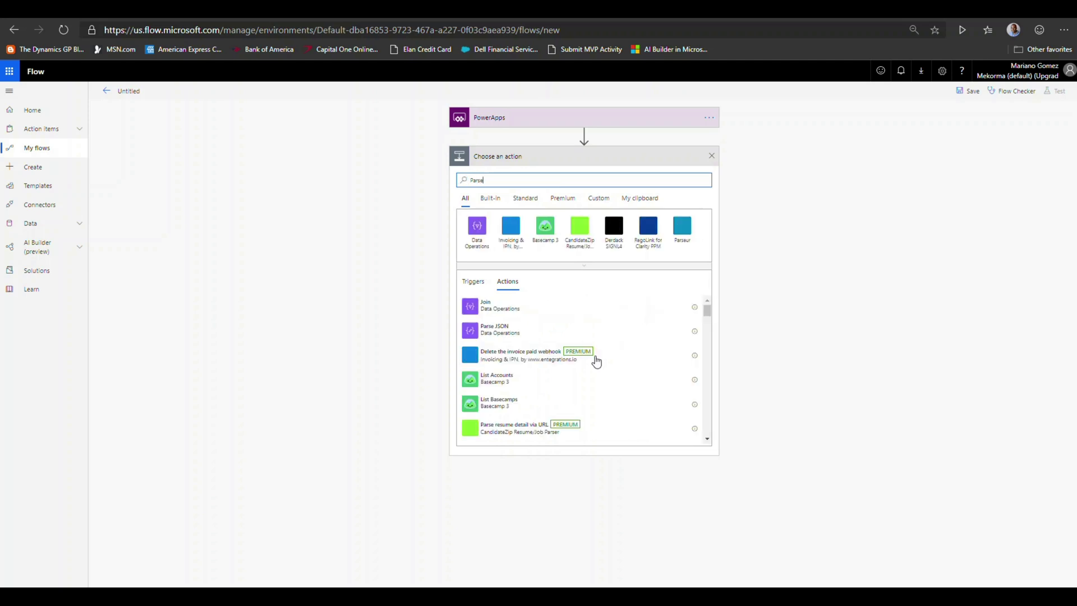
pyautogui.click(512, 304)
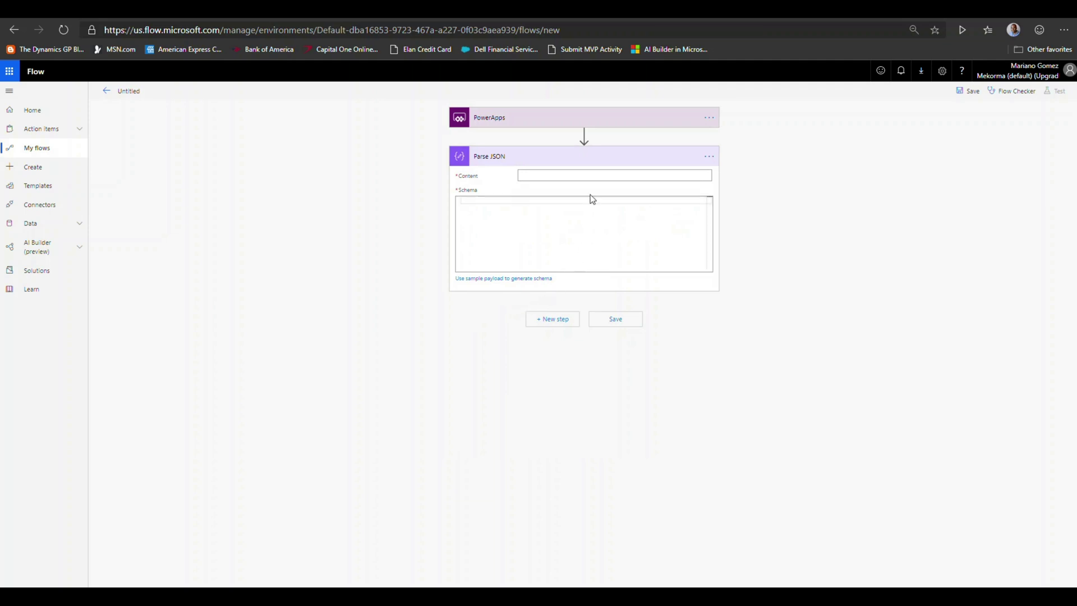
pyautogui.click(592, 176)
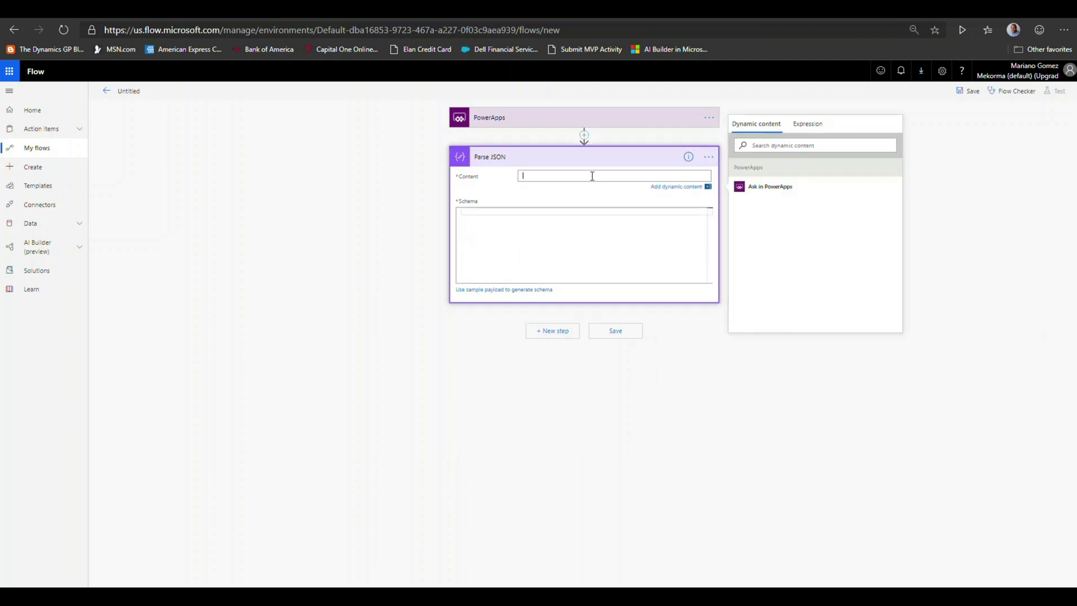
pyautogui.click(772, 186)
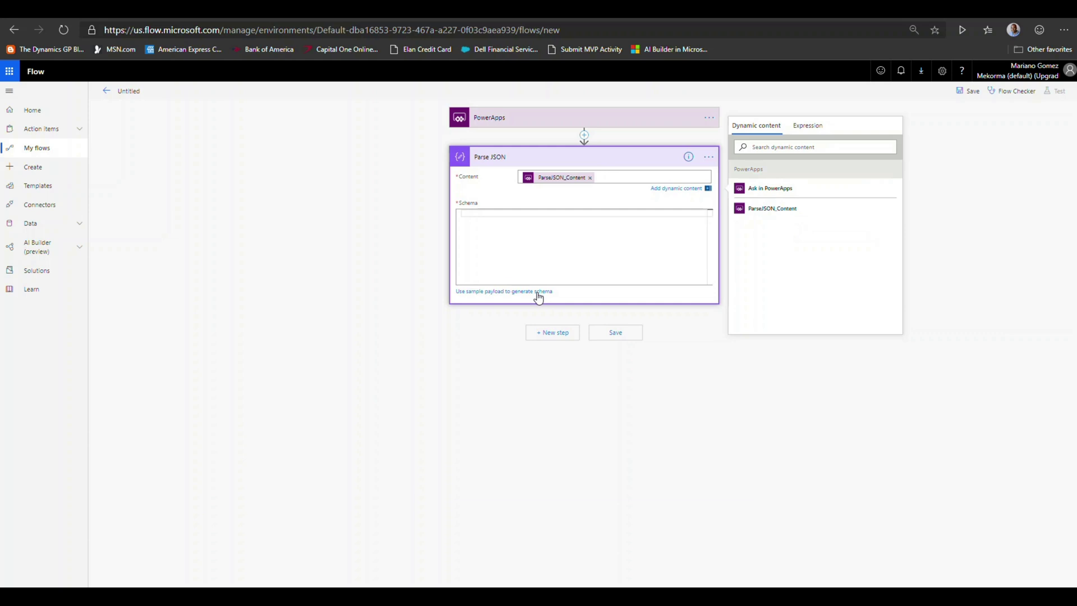
# - Generate the schema from a pasted sample bill payload and review the resulting Schema box
pyautogui.click(538, 294)
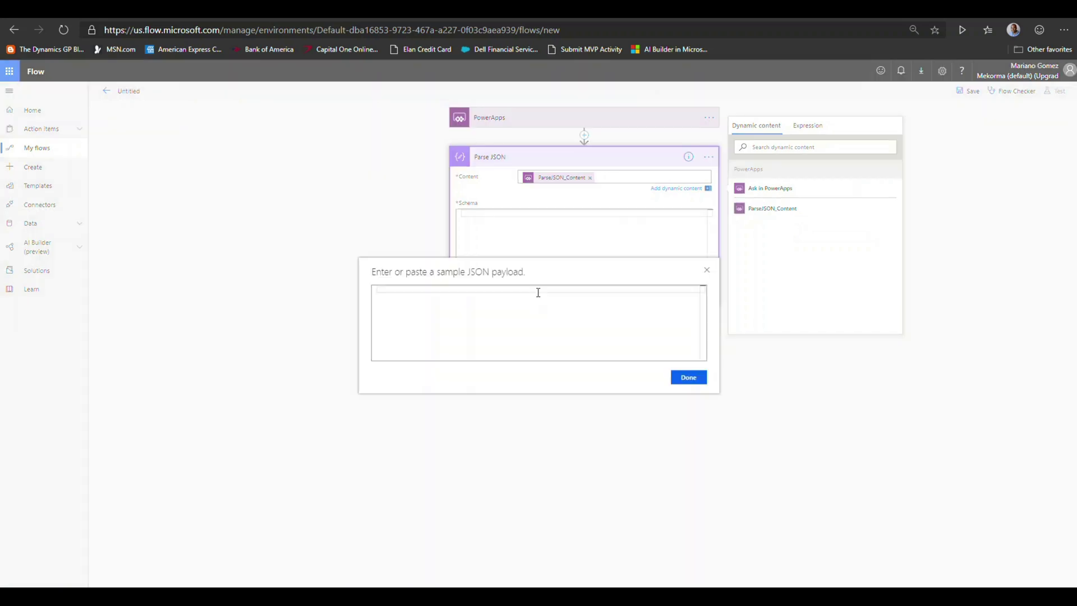
pyautogui.hotkey('ctrl', 'v')
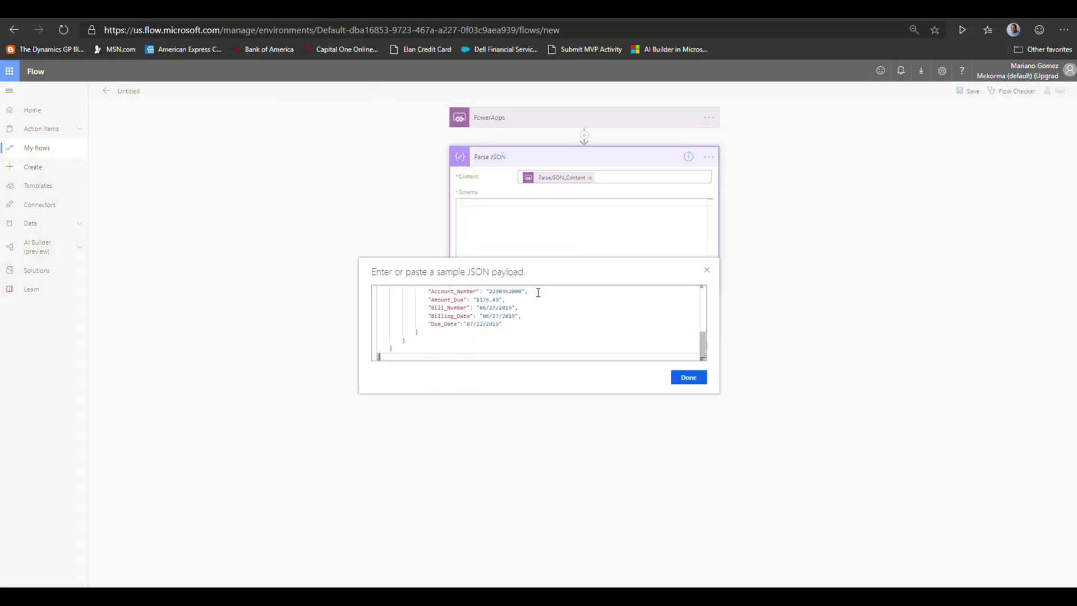
pyautogui.moveTo(702, 345); pyautogui.dragTo(703, 287)
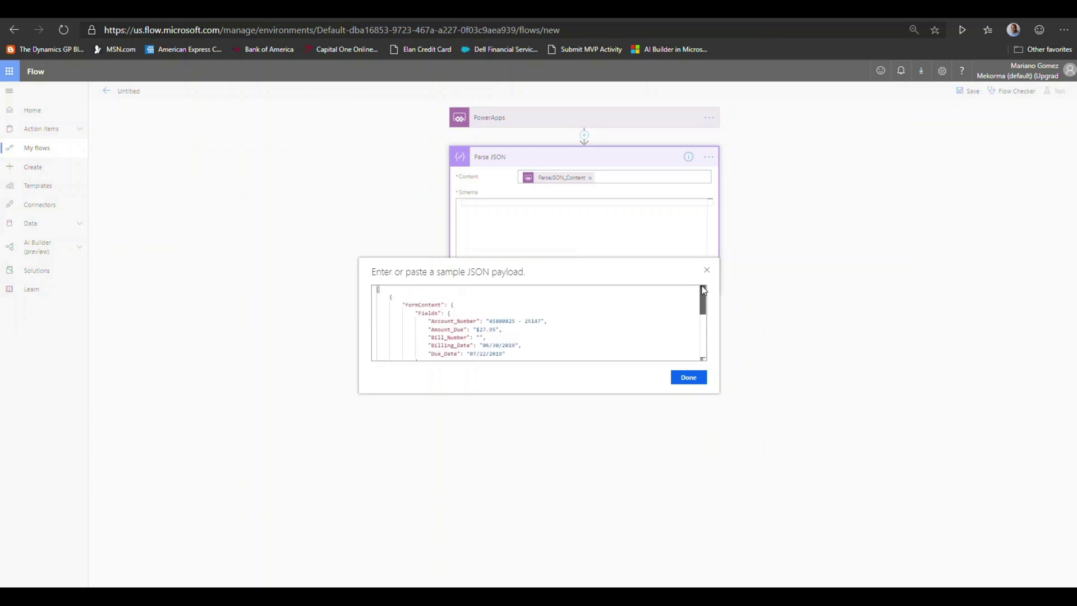
pyautogui.click(690, 377)
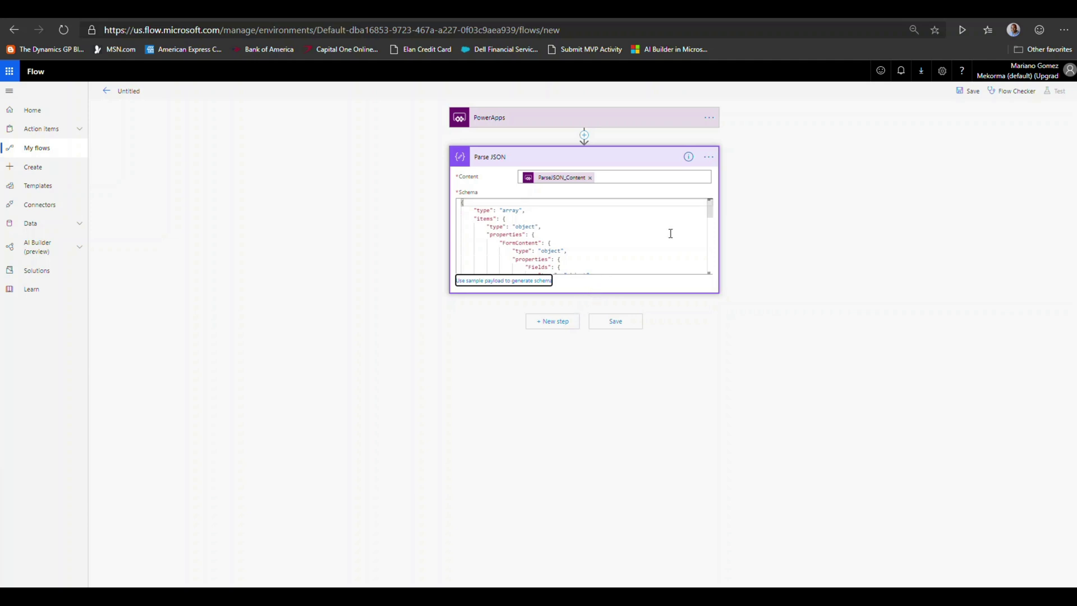
pyautogui.scroll(-1, 710, 223)
pyautogui.moveTo(710, 223); pyautogui.dragTo(708, 288)
pyautogui.scroll(10, 673, 258)
# - Add an Apply to each loop after Parse JSON that iterates over the parsed Body
pyautogui.click(567, 319)
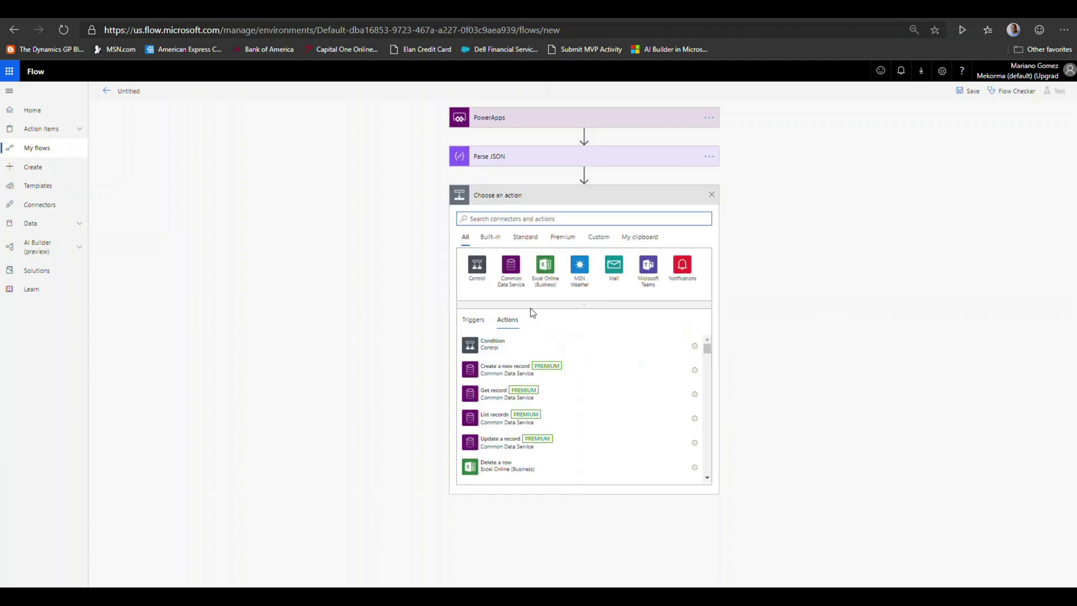
pyautogui.click(477, 277)
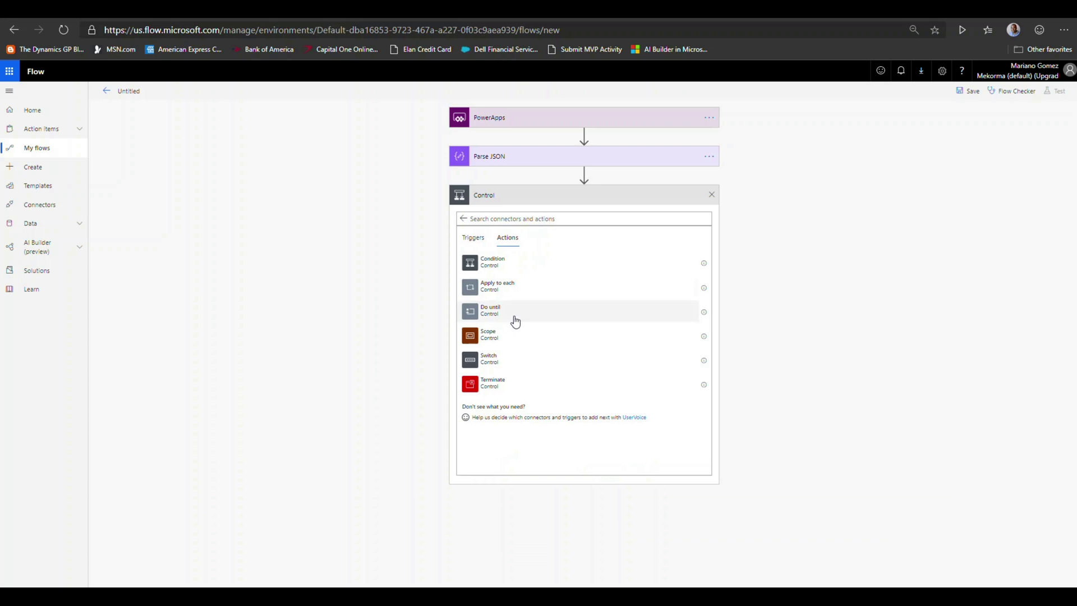
pyautogui.click(508, 288)
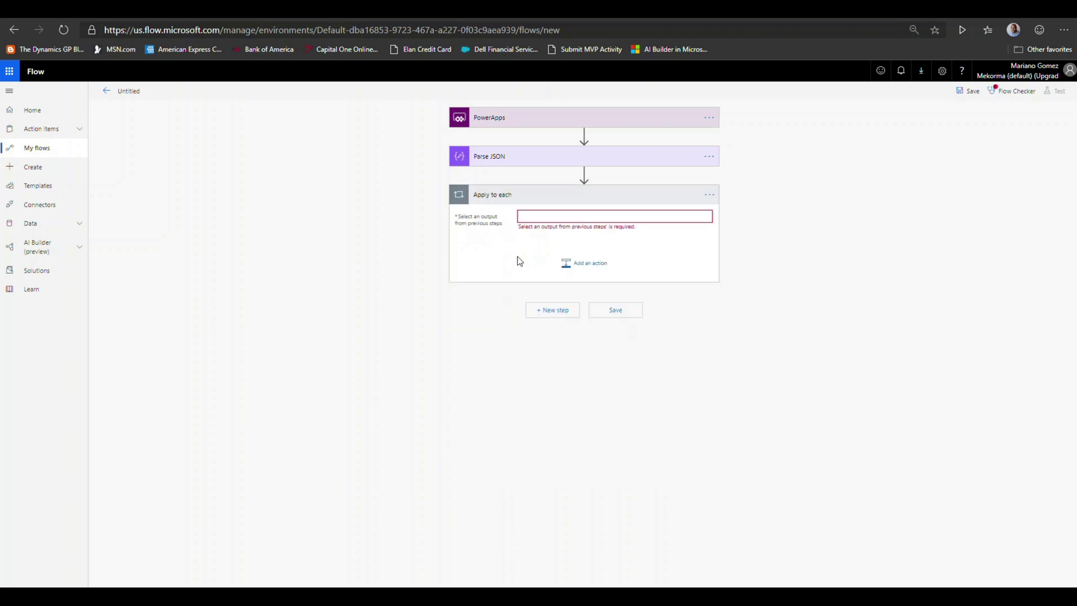
pyautogui.click(532, 219)
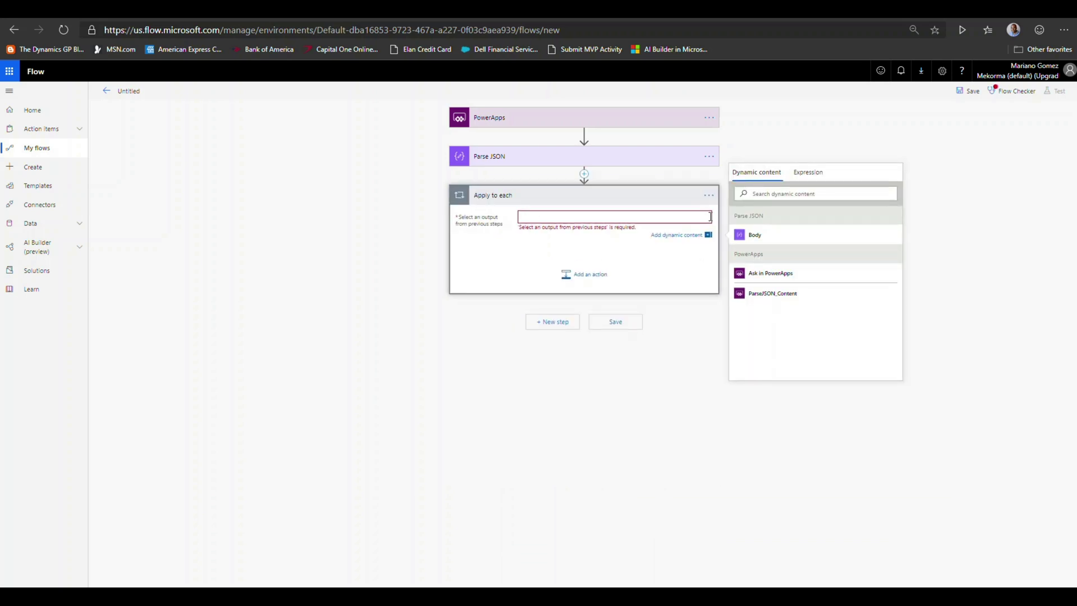
pyautogui.click(762, 234)
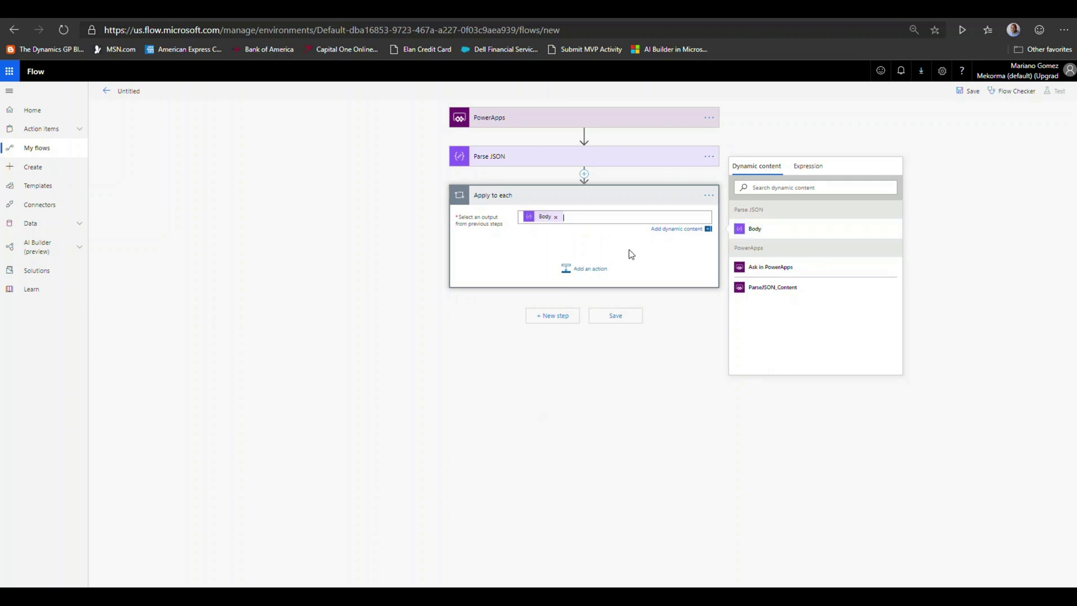
# - Add a Data Operations Compose action inside the loop with FormContent as its input
pyautogui.click(590, 271)
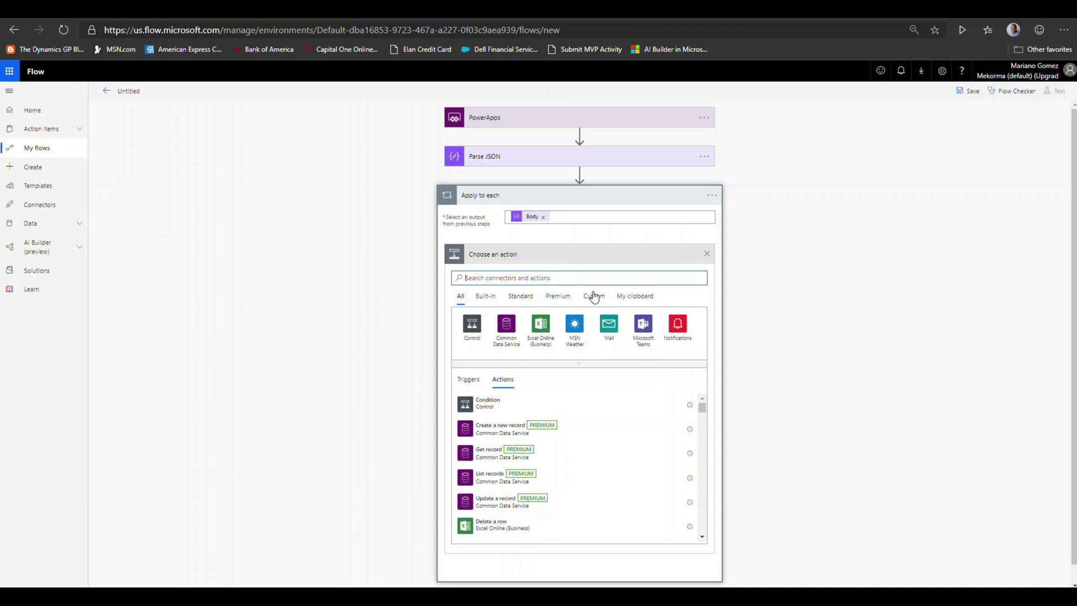
pyautogui.write('Da')
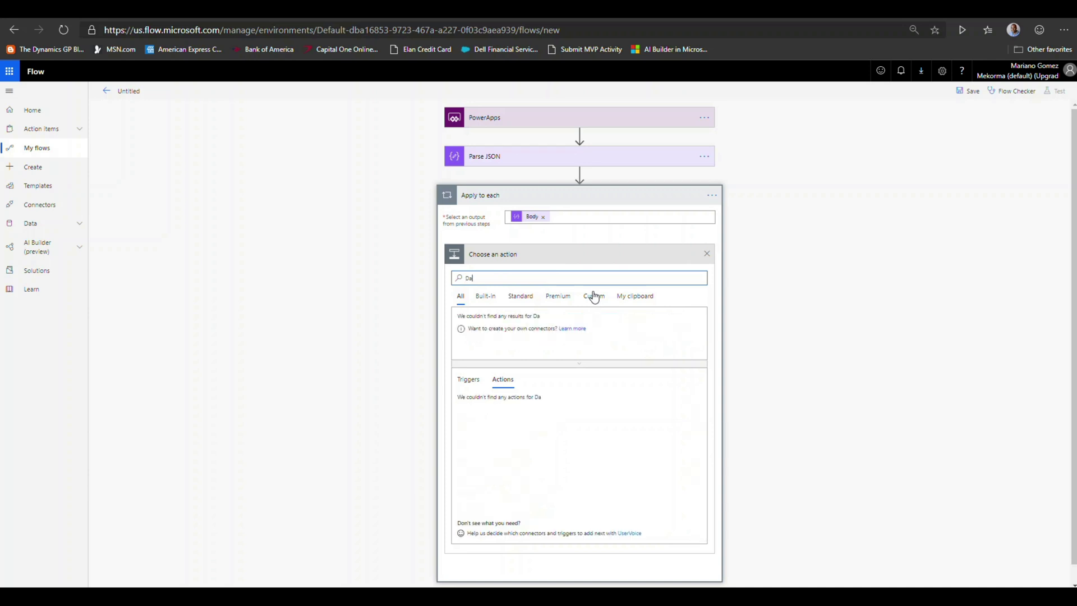
pyautogui.write('ta Opera')
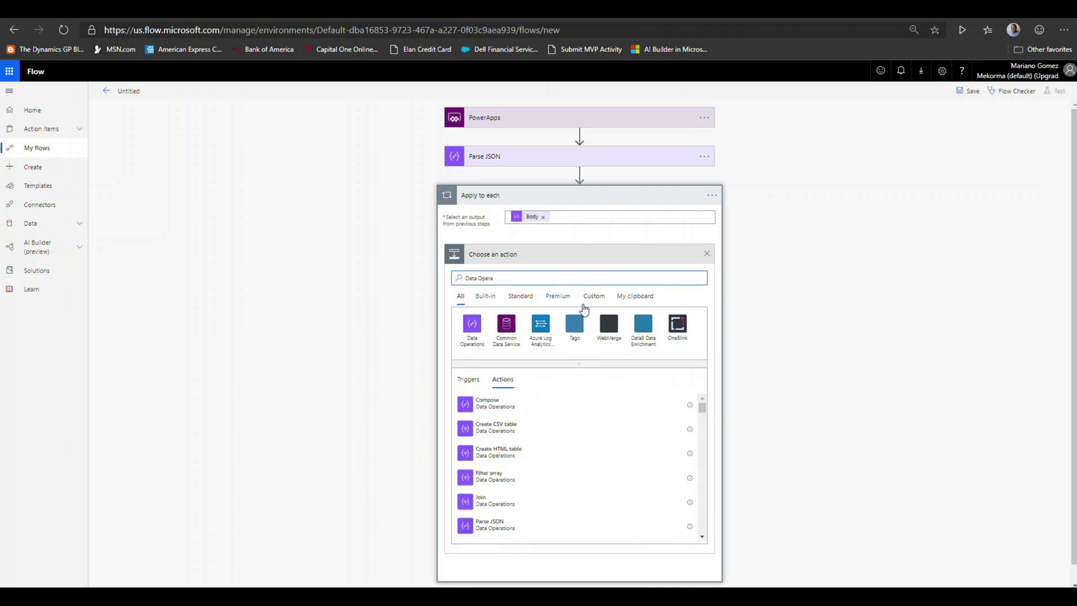
pyautogui.click(474, 337)
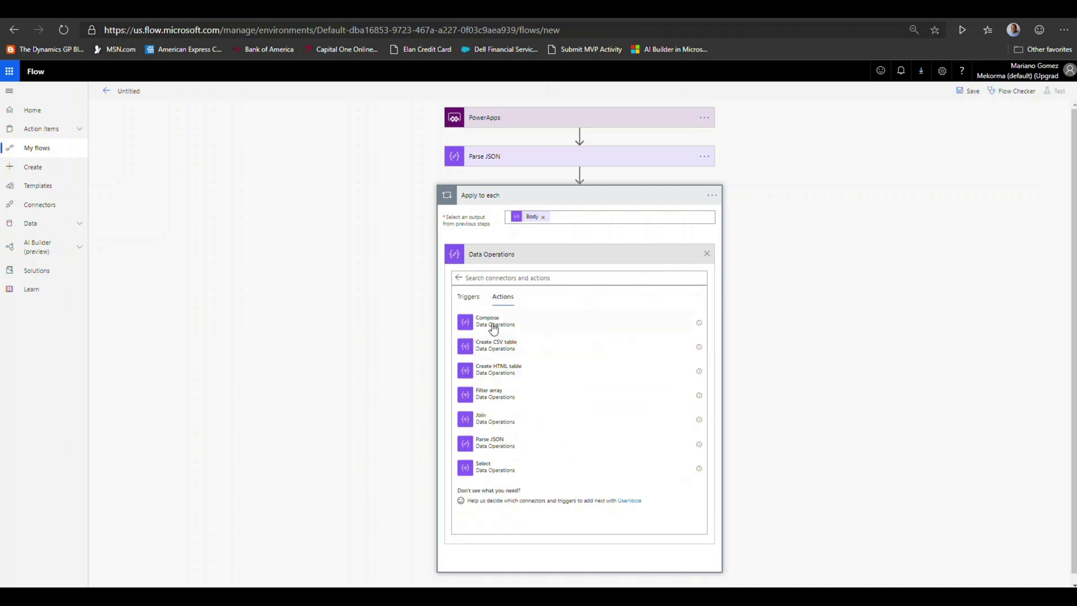
pyautogui.click(495, 255)
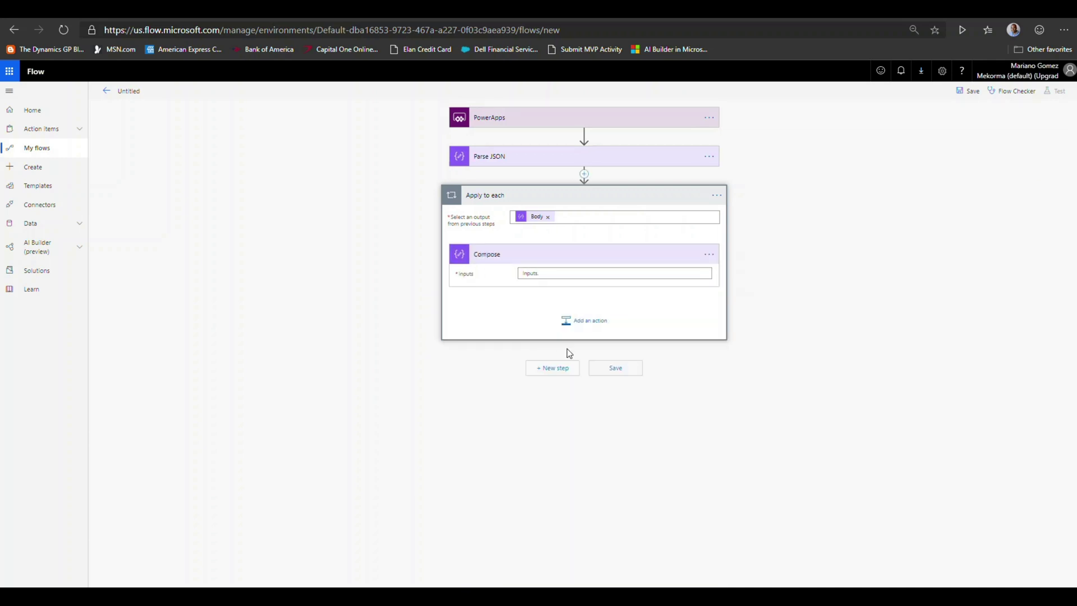
pyautogui.click(583, 274)
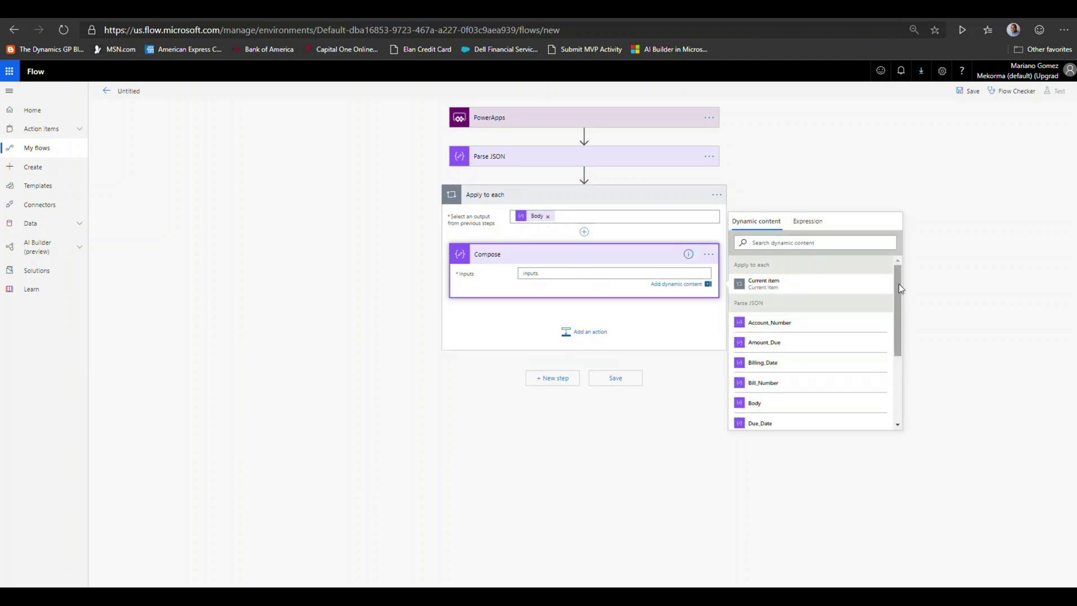
pyautogui.moveTo(896, 284); pyautogui.dragTo(894, 340)
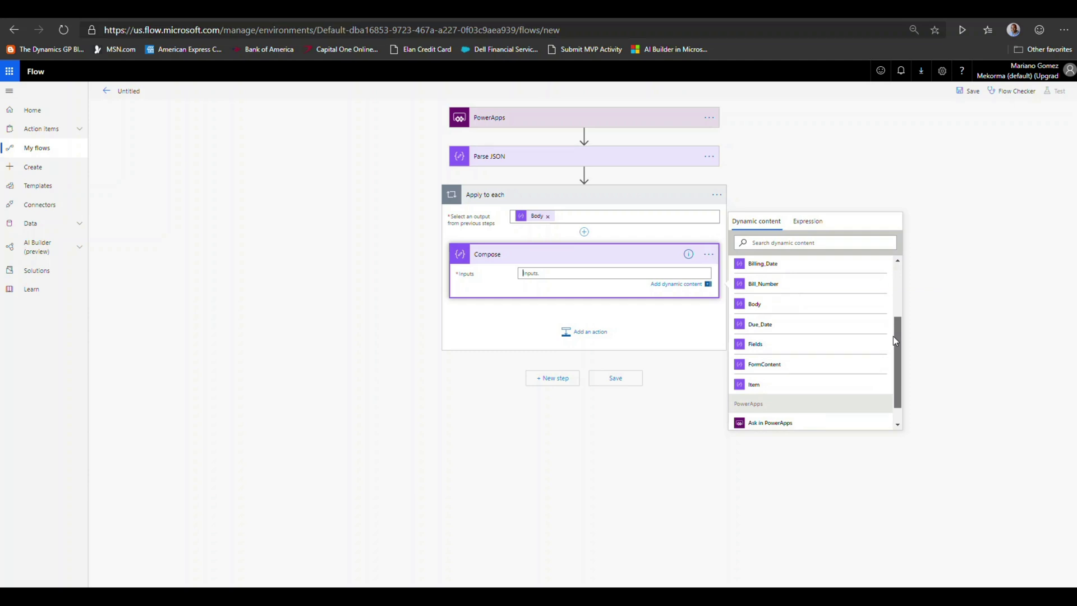
pyautogui.click(817, 364)
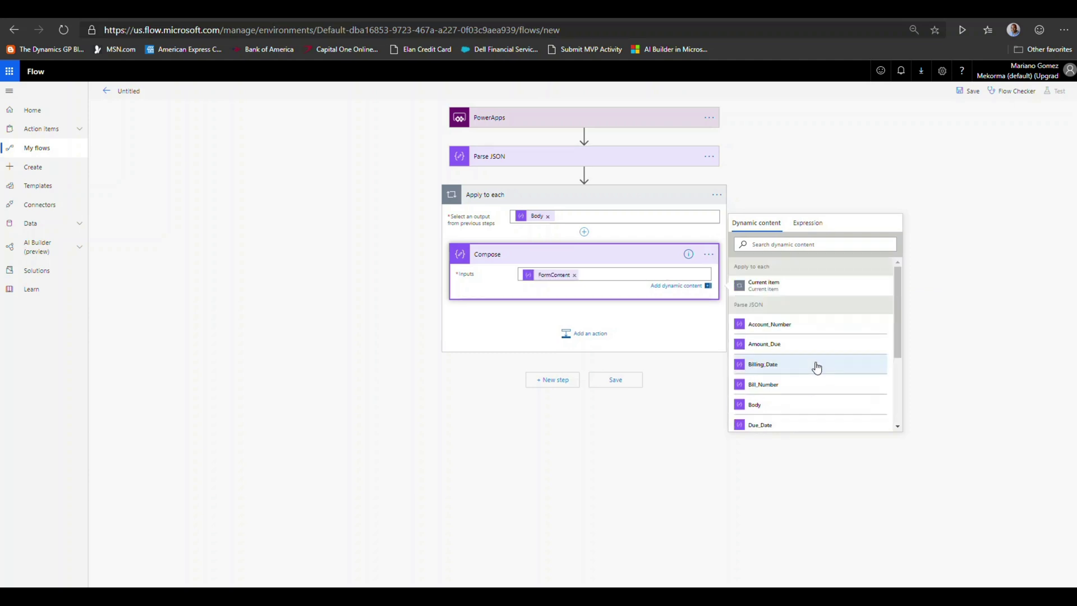
# - Insert an Initialize variable action between Parse JSON and the Apply to each loop
pyautogui.click(587, 340)
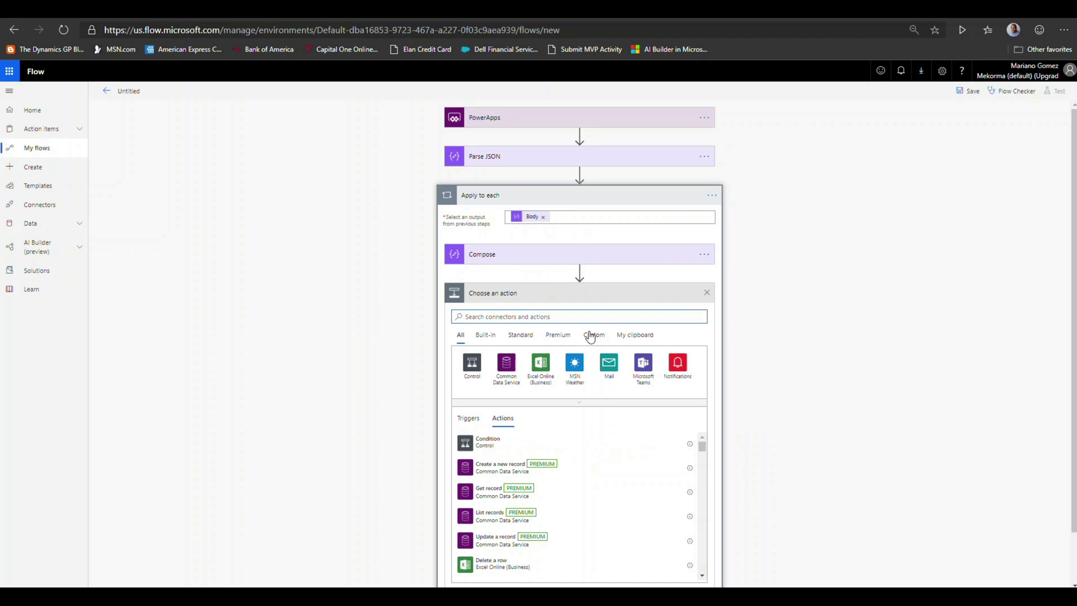
pyautogui.write('Variable')
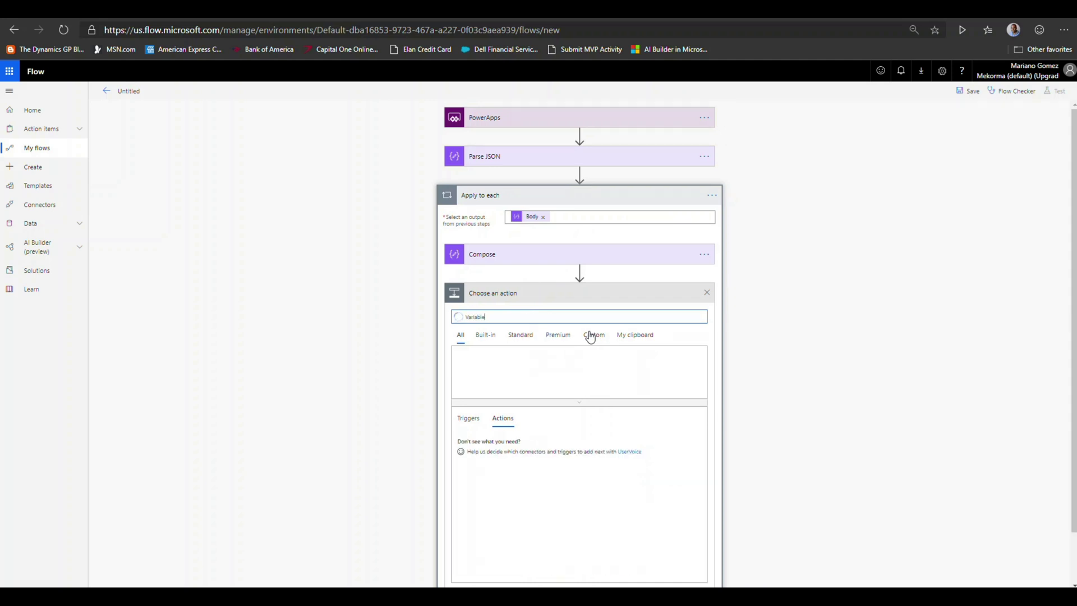
pyautogui.write('s')
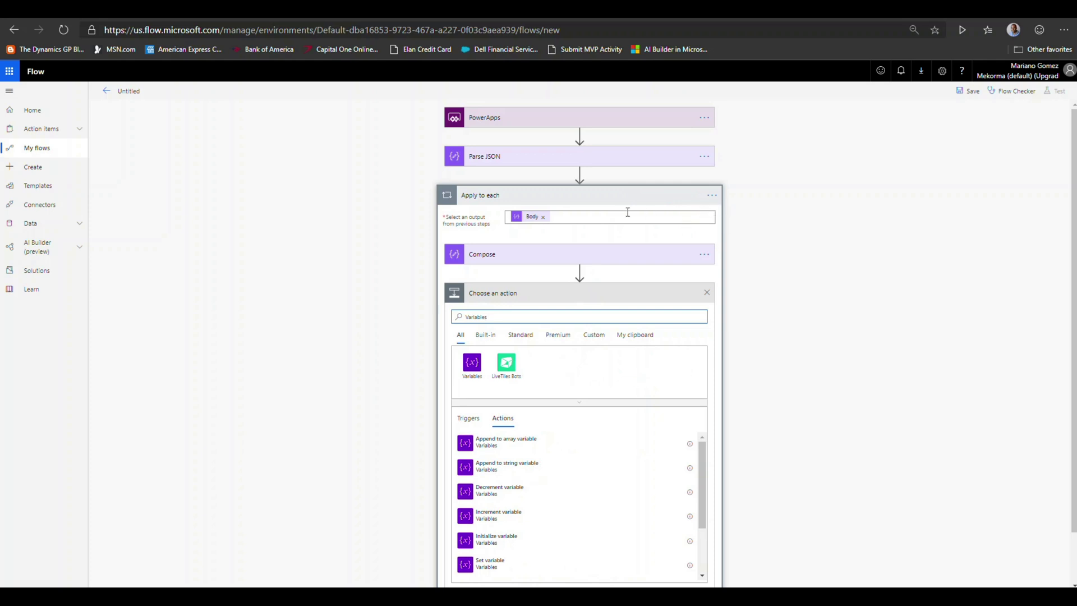
pyautogui.click(706, 293)
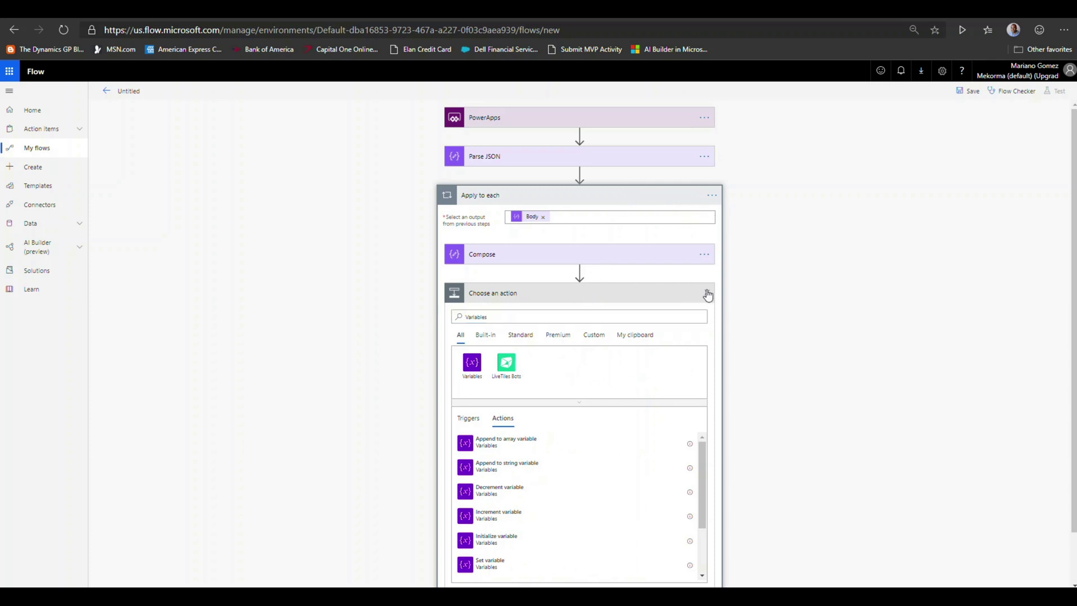
pyautogui.click(585, 175)
pyautogui.click(581, 186)
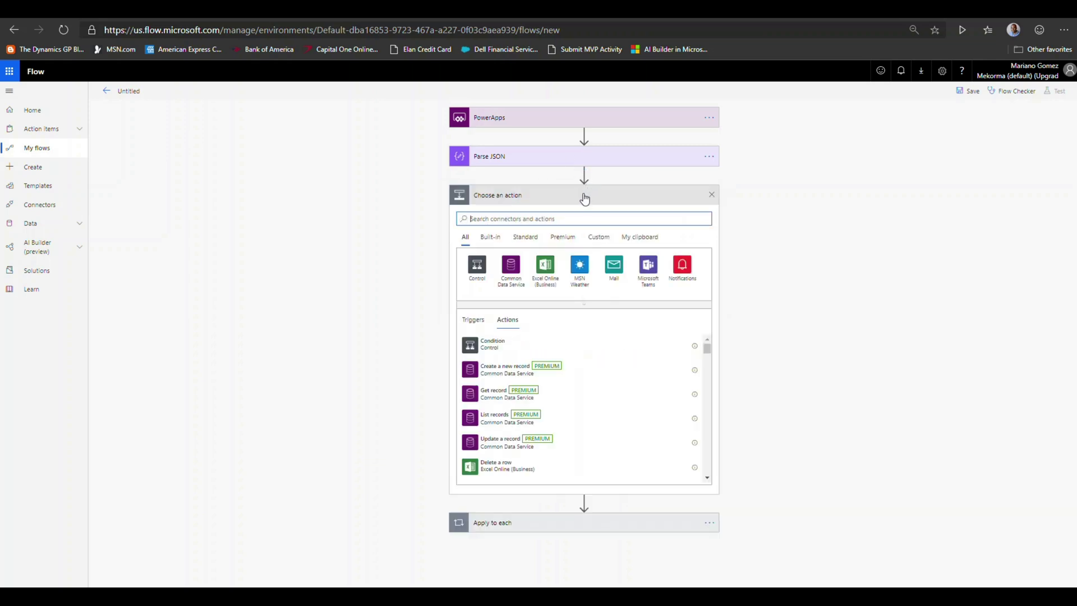
pyautogui.write('v')
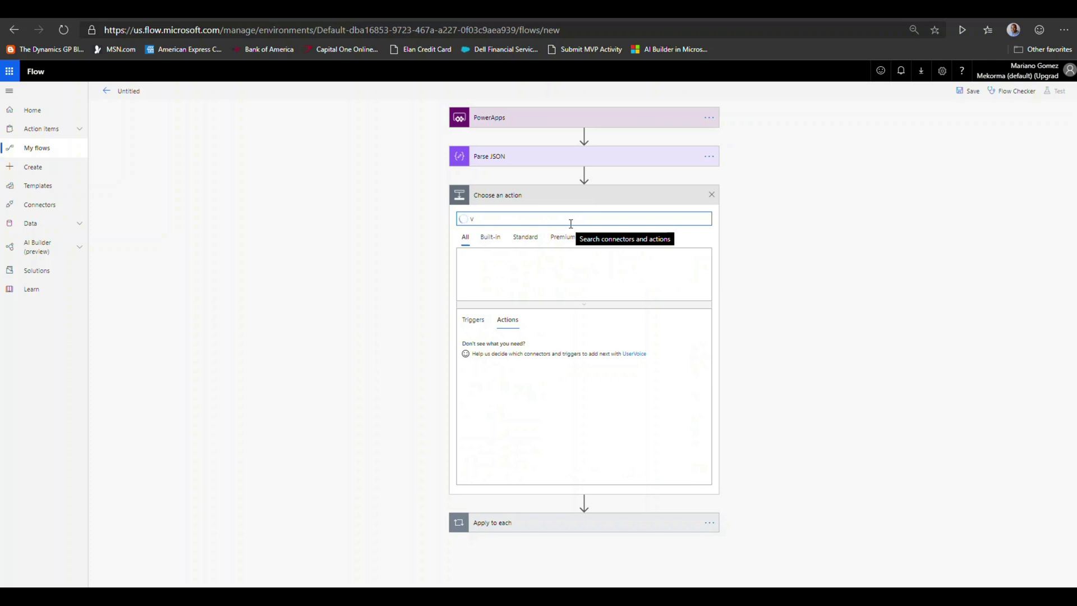
pyautogui.write('ariables')
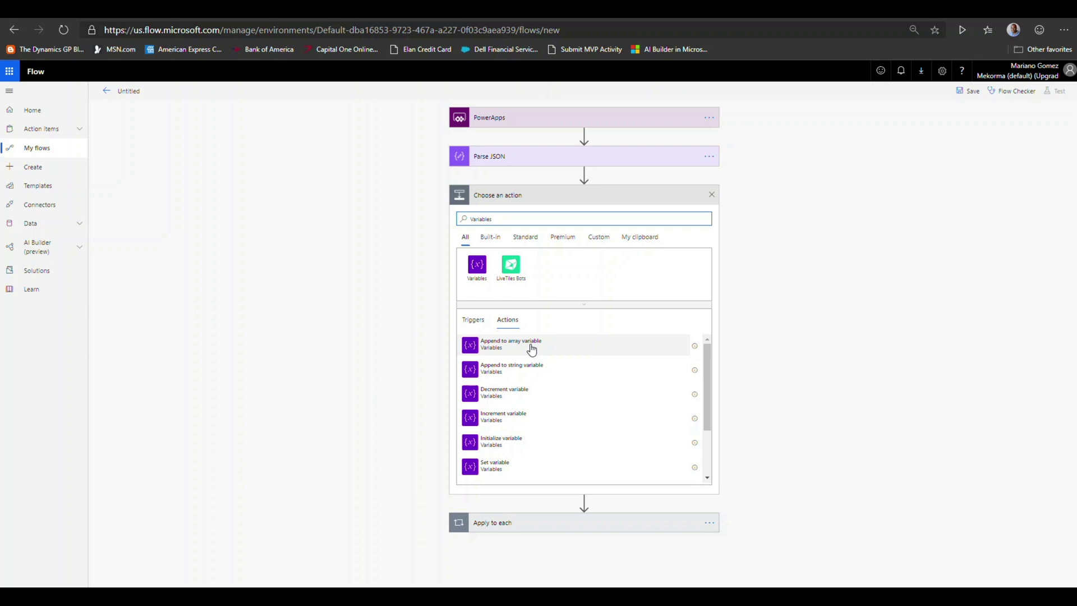
pyautogui.click(520, 440)
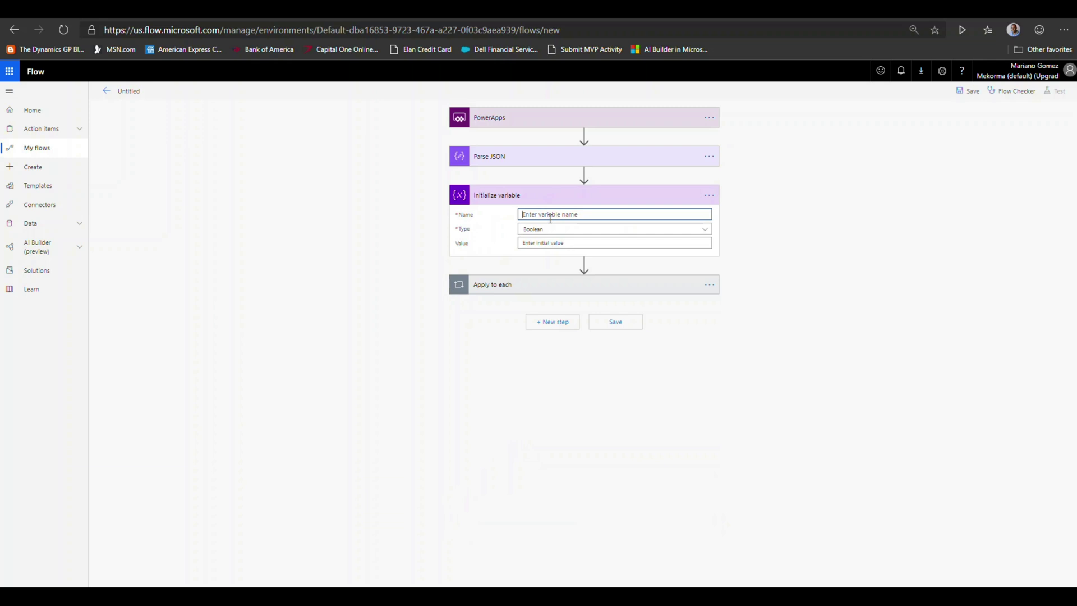
# - Name the new variable accountNumber and set its type to String
pyautogui.click(550, 218)
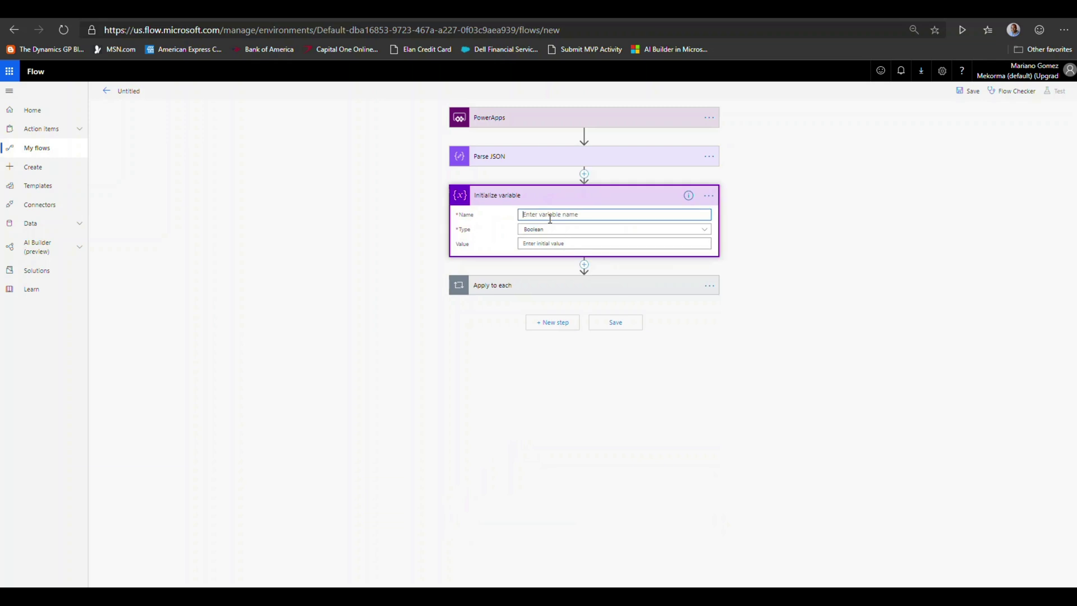
pyautogui.write('accountNumber')
pyautogui.click(548, 231)
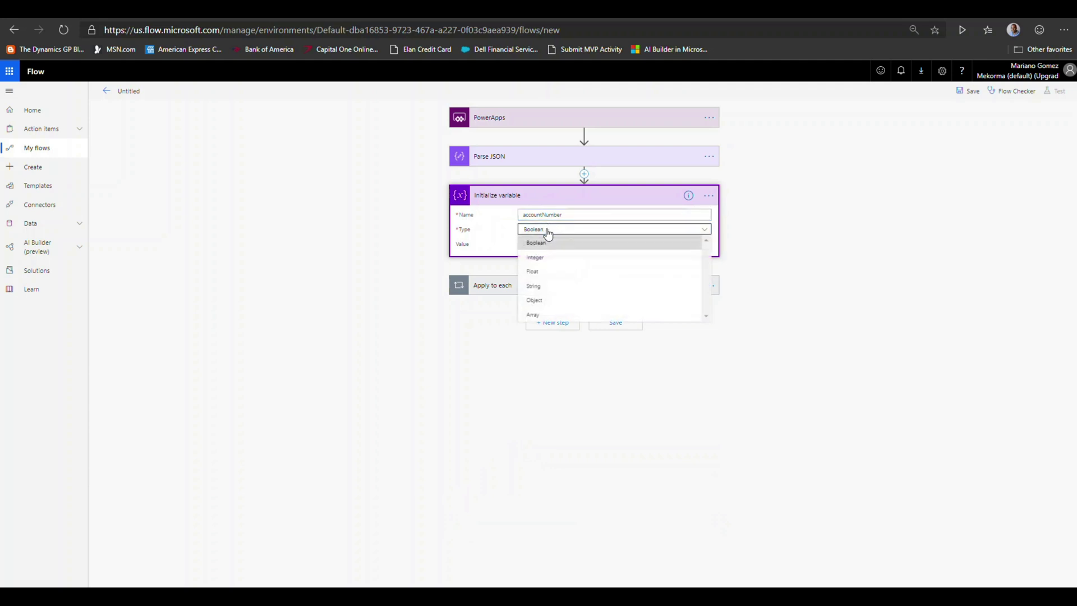
pyautogui.click(539, 286)
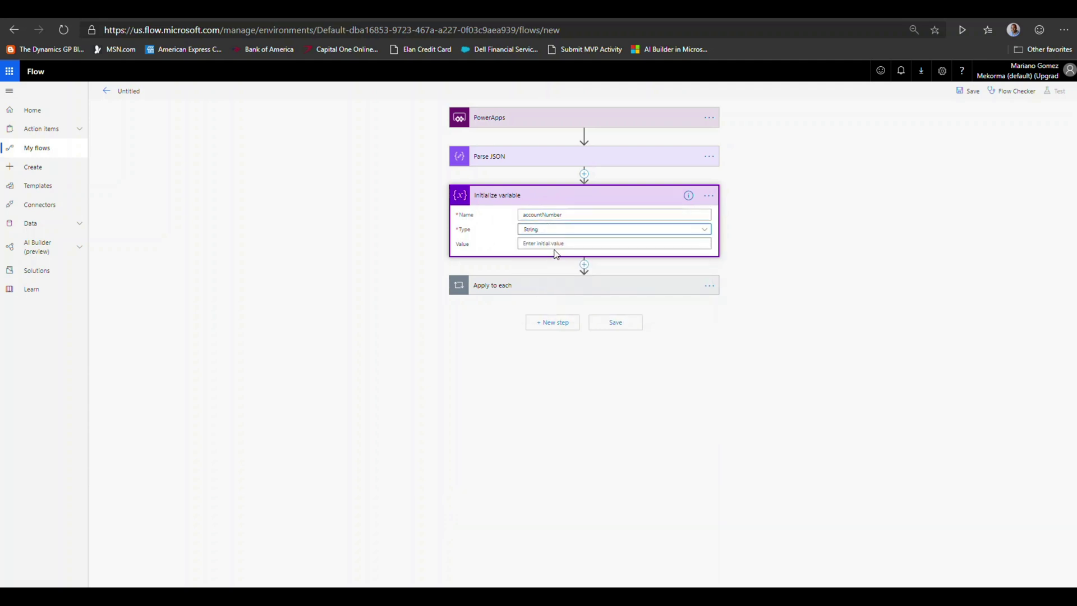
pyautogui.click(577, 289)
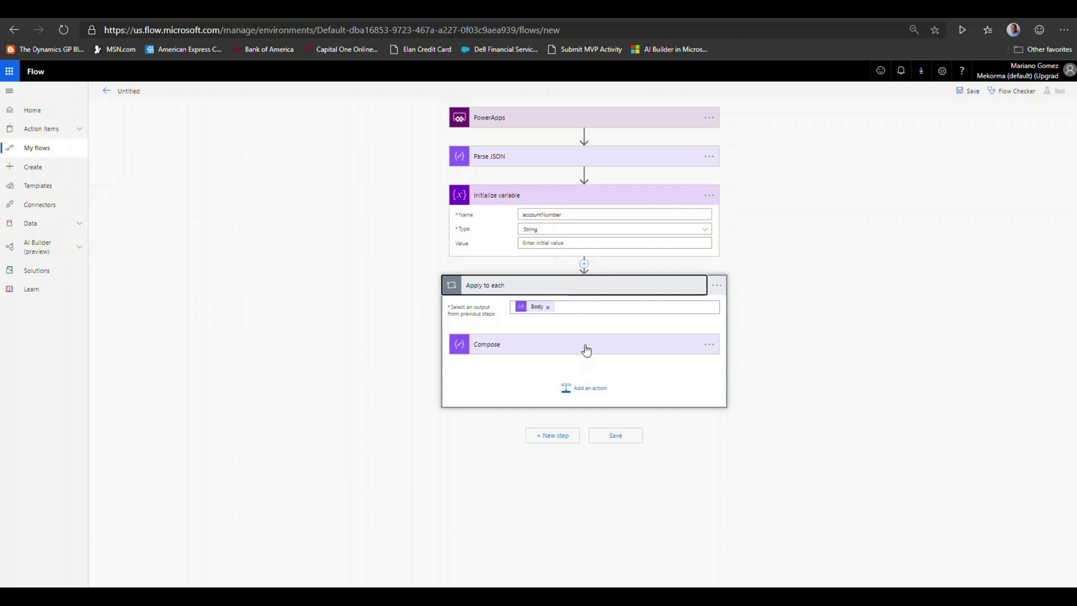
pyautogui.click(585, 389)
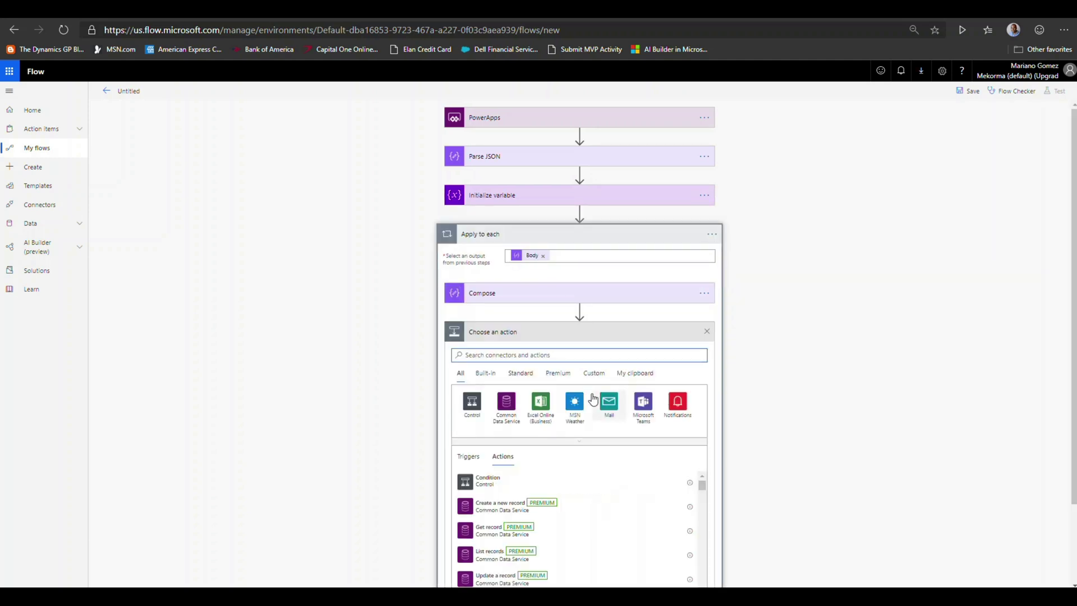
# - Add a Set variable step after Compose assigning the dynamic Account_Number value to accountNumber
pyautogui.write('Set Var')
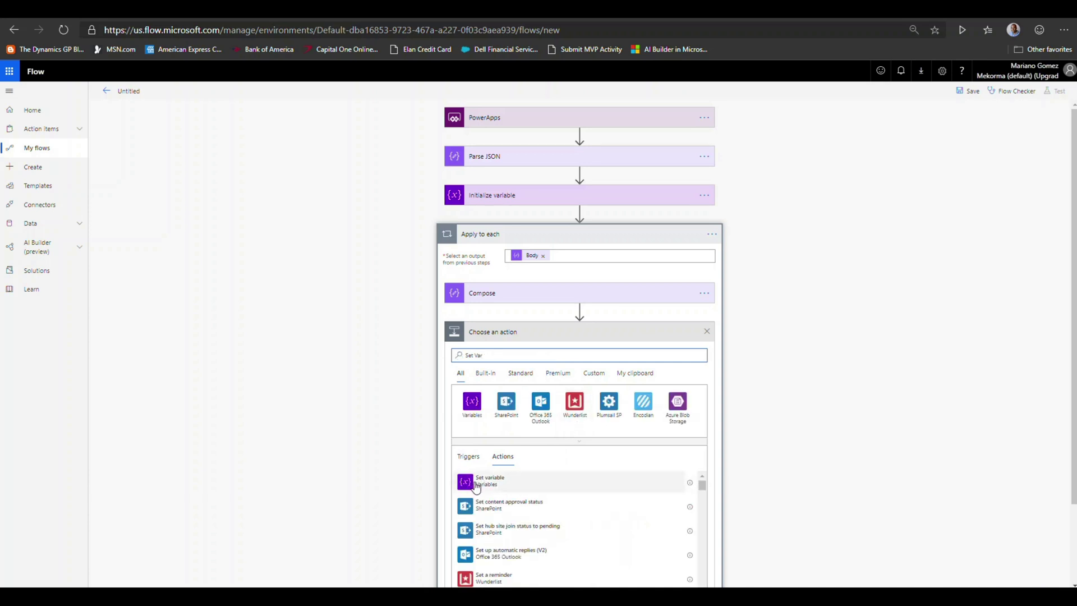
pyautogui.click(474, 481)
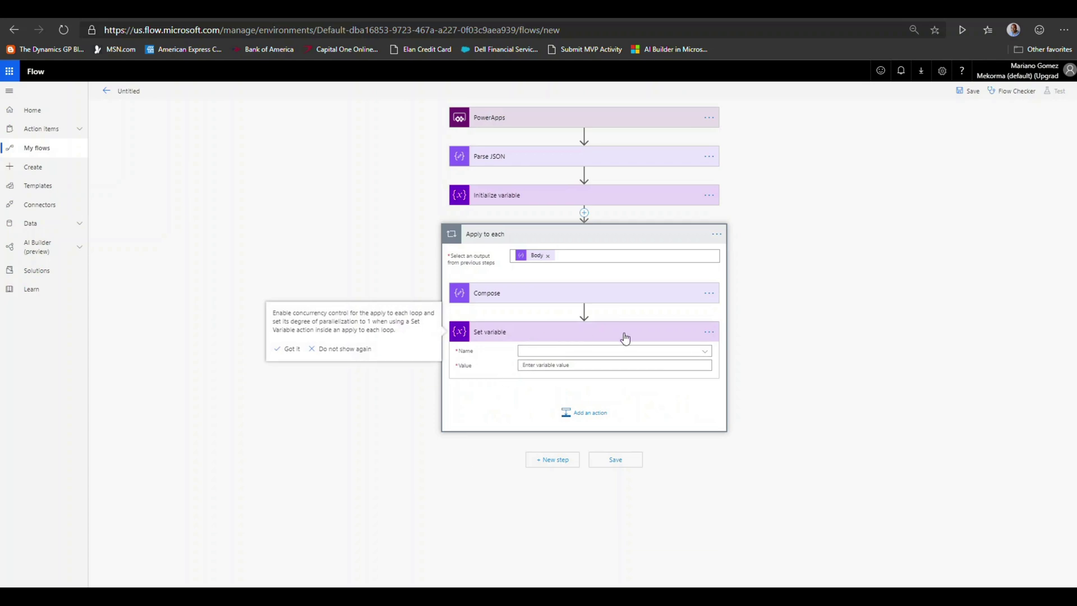
pyautogui.click(704, 351)
pyautogui.click(664, 369)
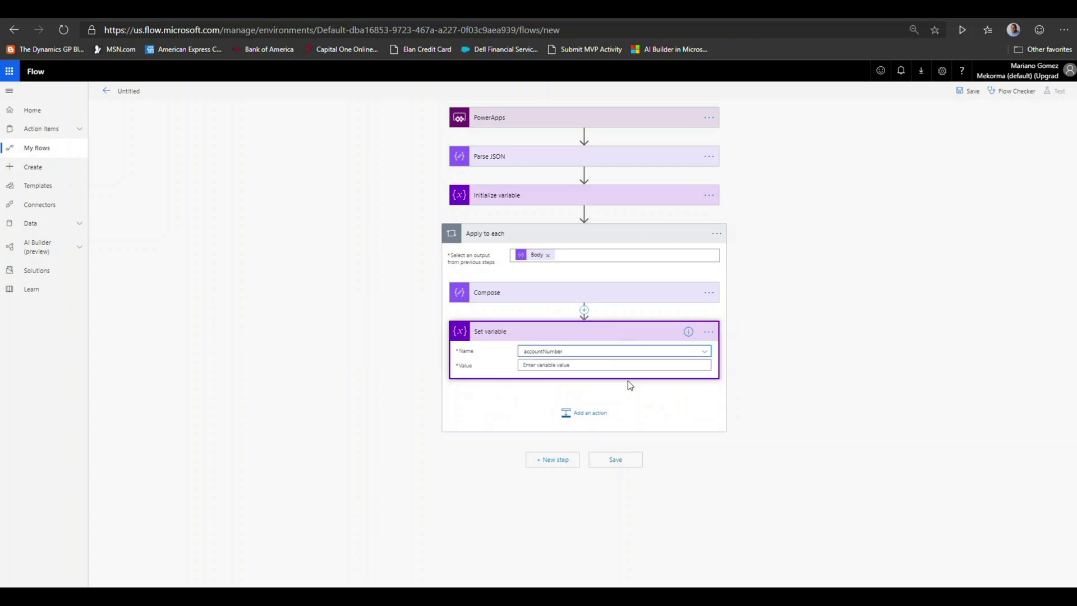
pyautogui.click(648, 365)
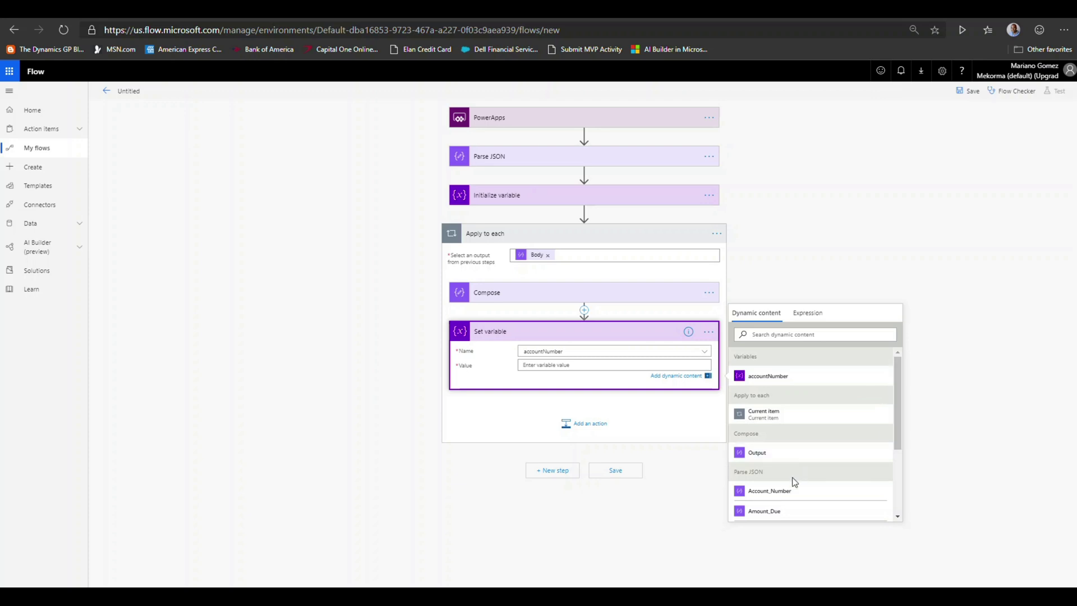
pyautogui.click(784, 491)
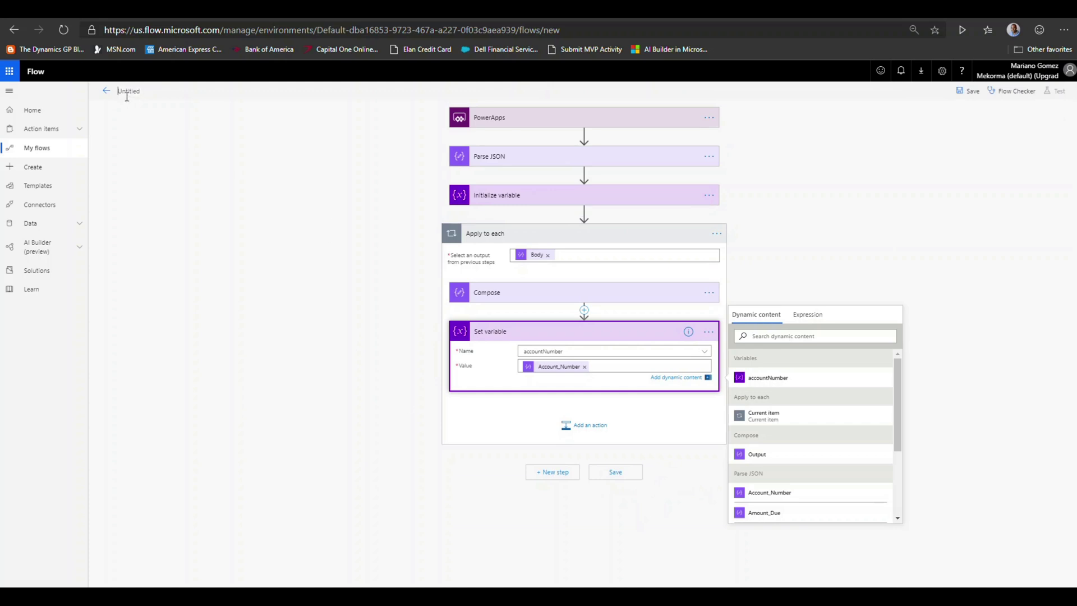
pyautogui.click(135, 90)
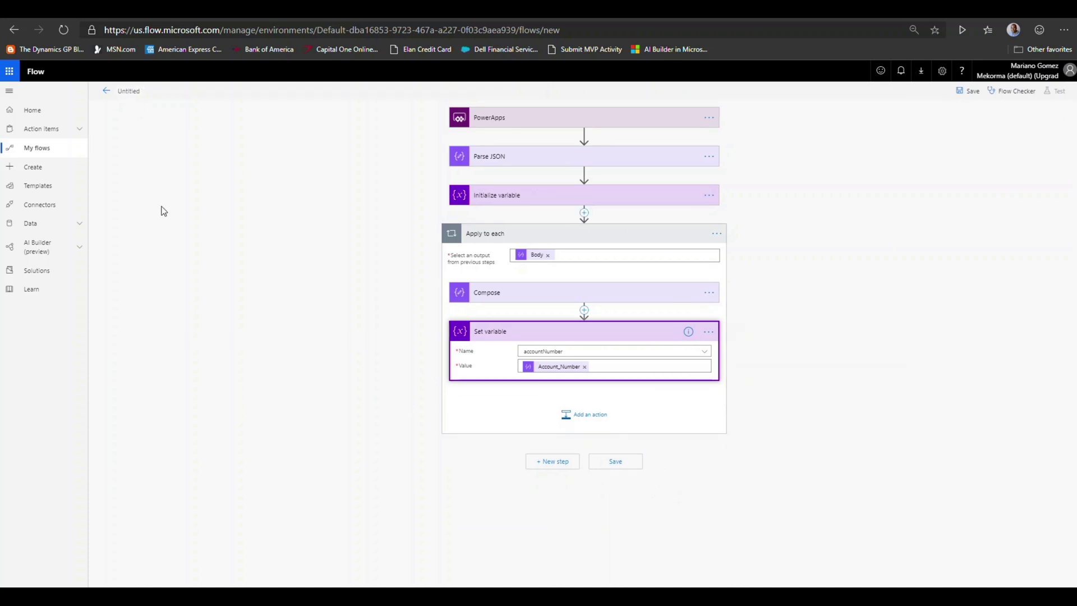
# - Retitle the untitled flow 'My Collection Pass' and save it
pyautogui.write('My Collection Pass')
pyautogui.click(968, 92)
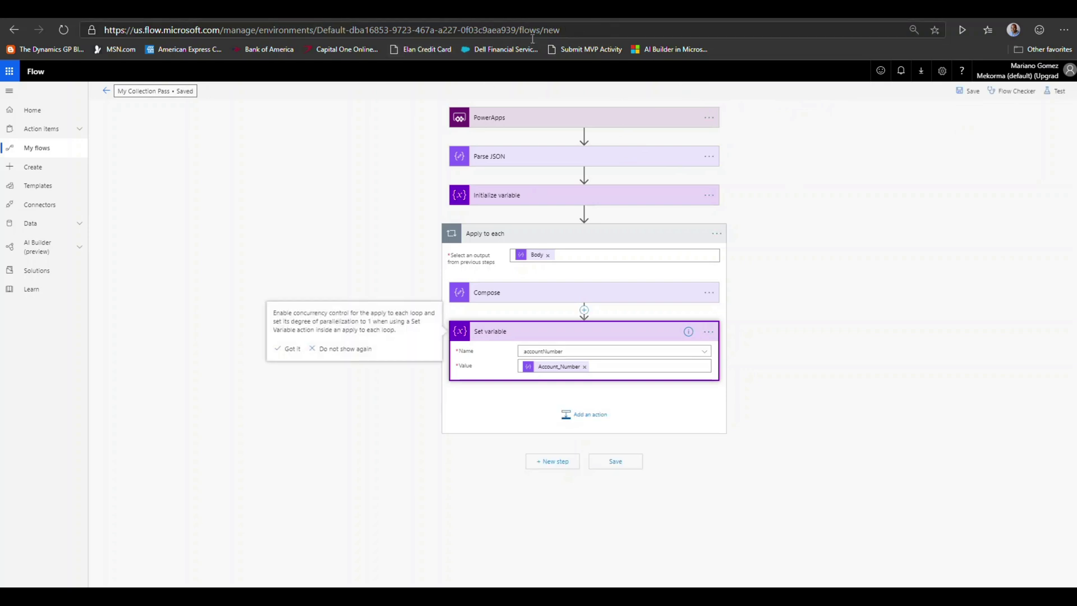
pyautogui.hotkey('ctrl', 'Tab')
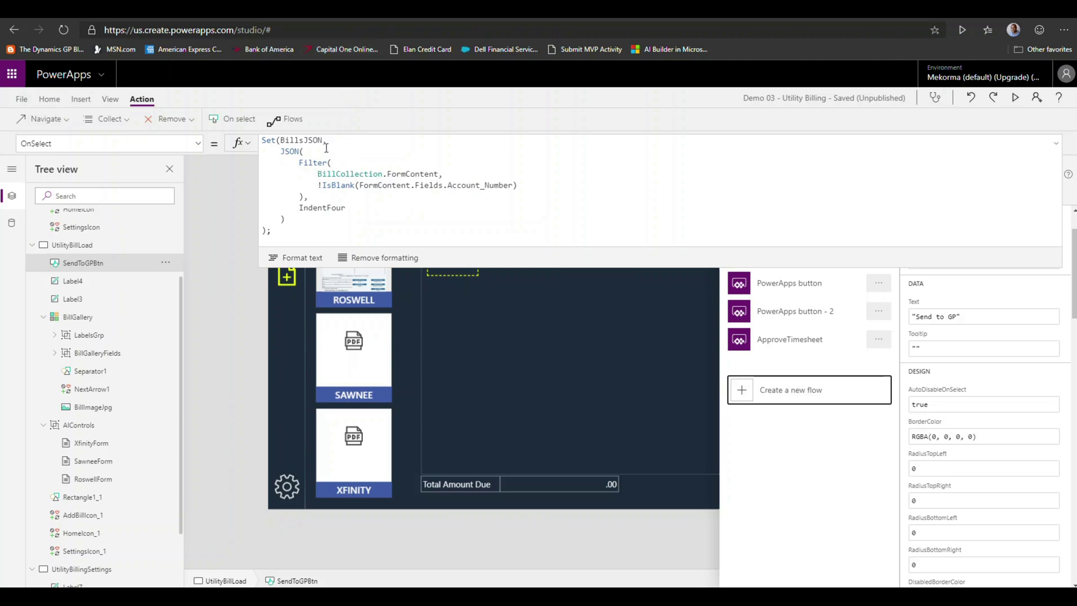
# - Delete the whole BillsJSON-building OnSelect formula from the Send to GP button
pyautogui.click(292, 150)
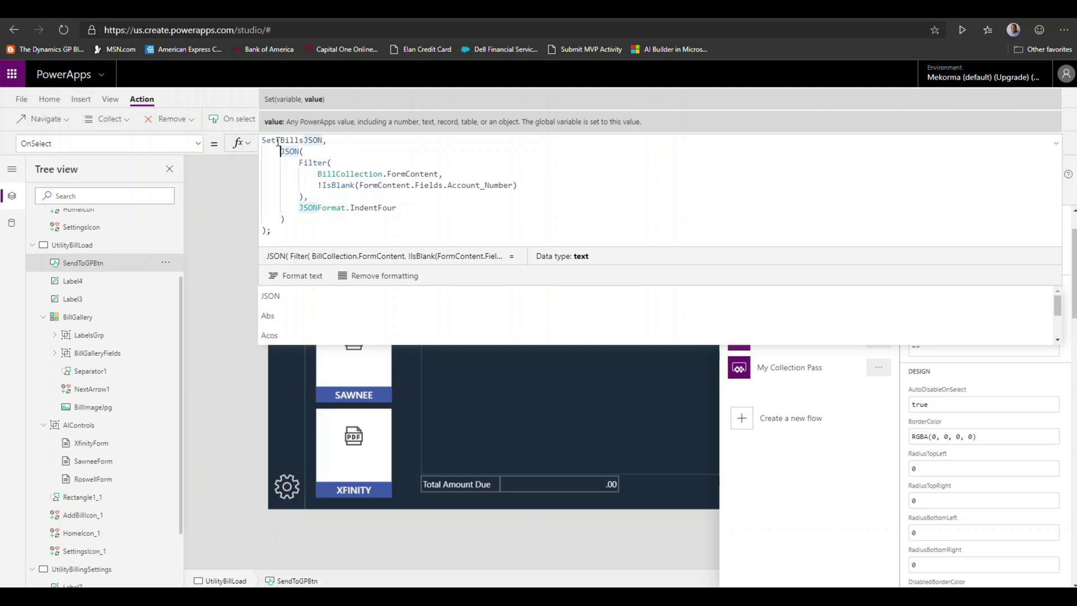
pyautogui.click(277, 140)
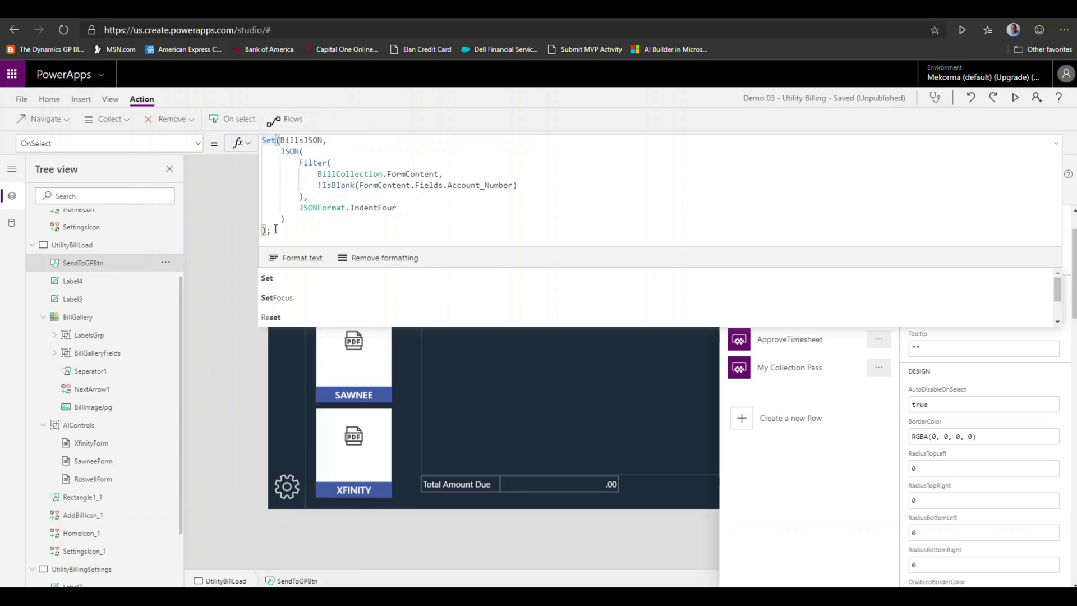
pyautogui.moveTo(275, 229); pyautogui.dragTo(249, 143)
pyautogui.hotkey('ctrl', 'c')
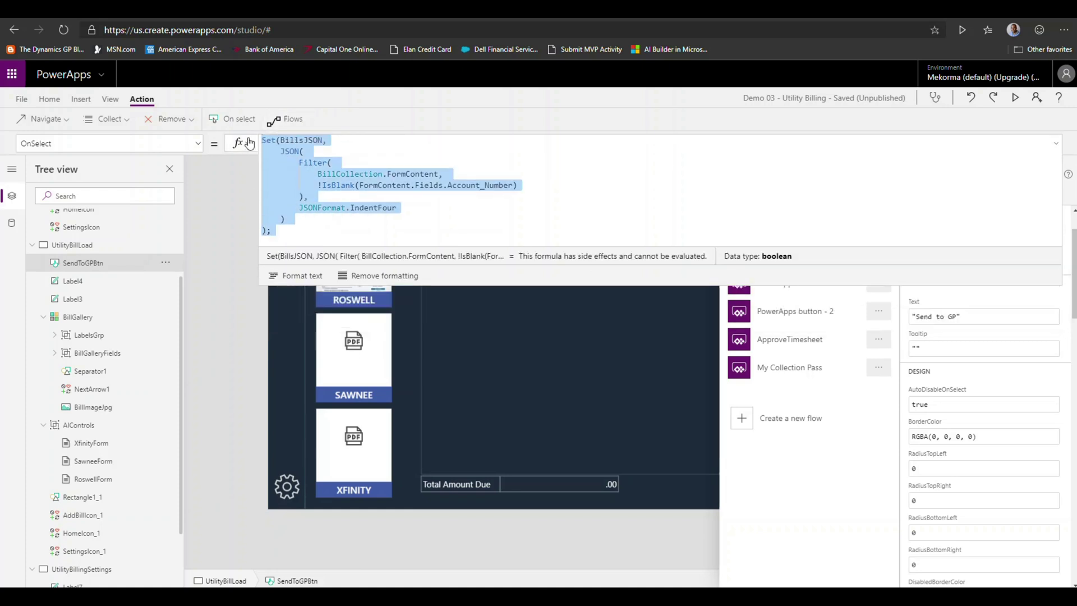
pyautogui.press('Delete')
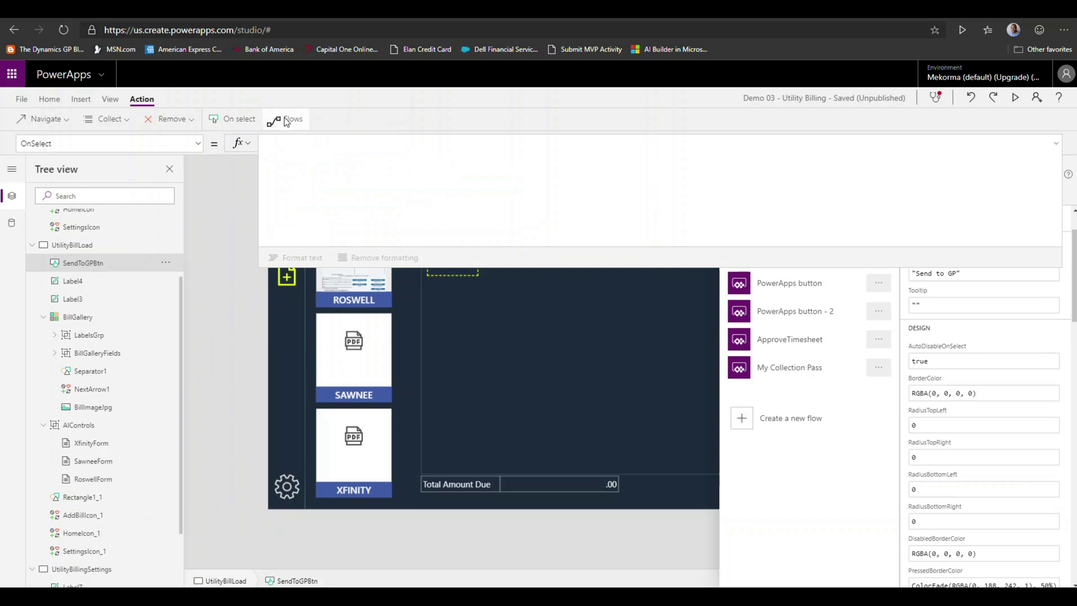
# - Set OnSelect to MyCollectionPass_1.Run with the filtered bills JSON, removing the Set(BillsJSON wrapper
pyautogui.click(806, 371)
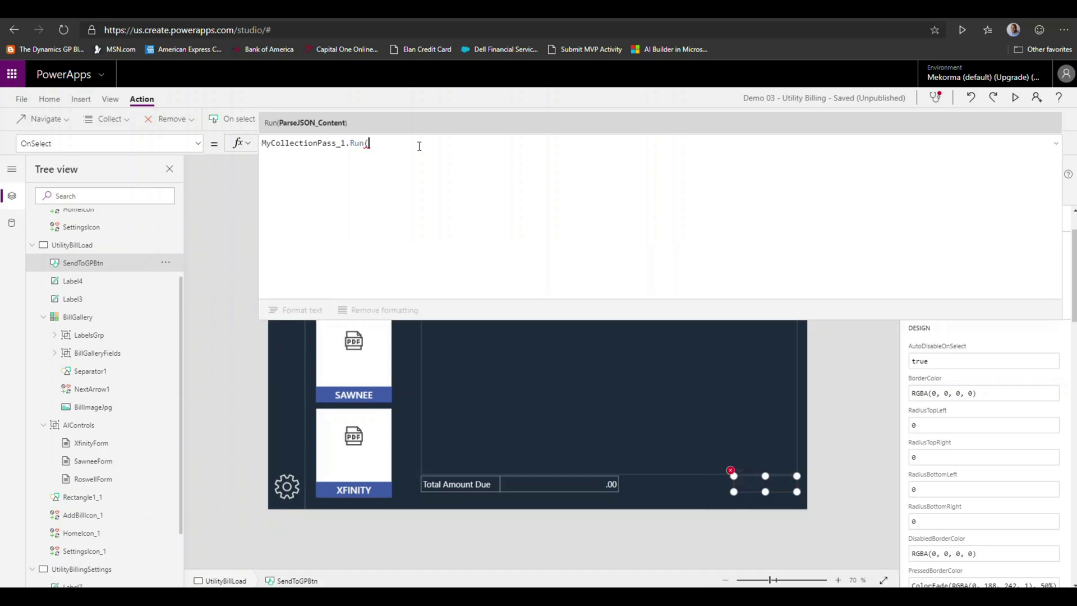
pyautogui.hotkey('ctrl', 'v')
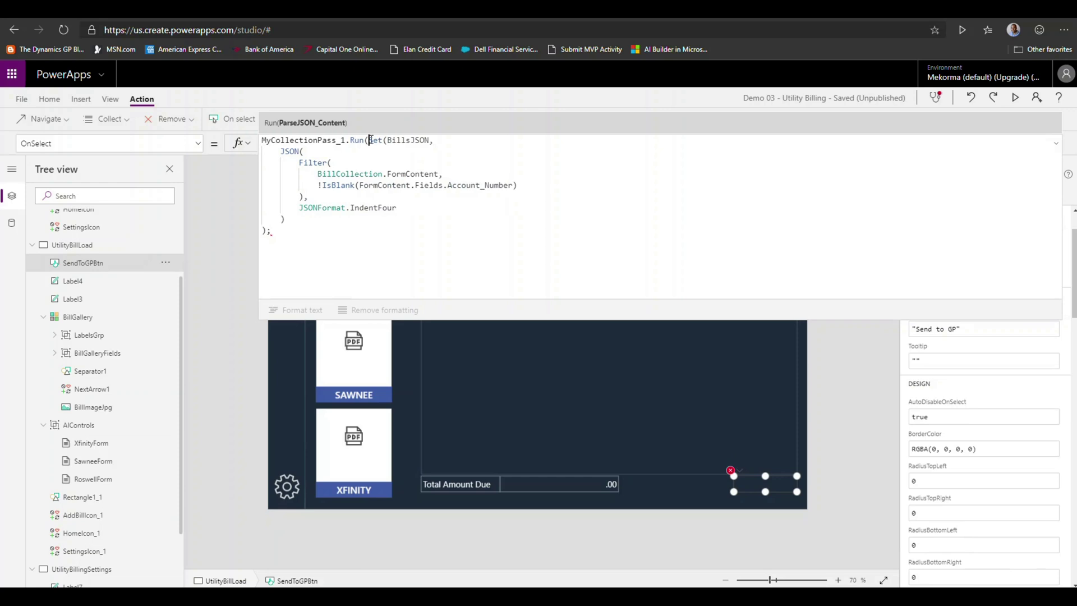
pyautogui.moveTo(369, 141); pyautogui.dragTo(431, 142)
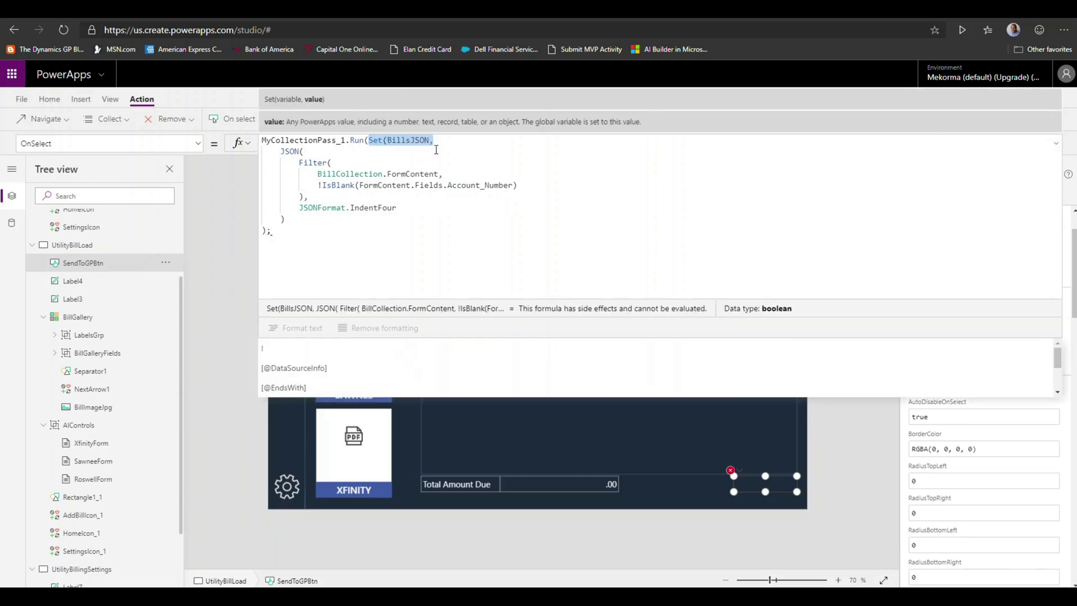
pyautogui.press('BackSpace')
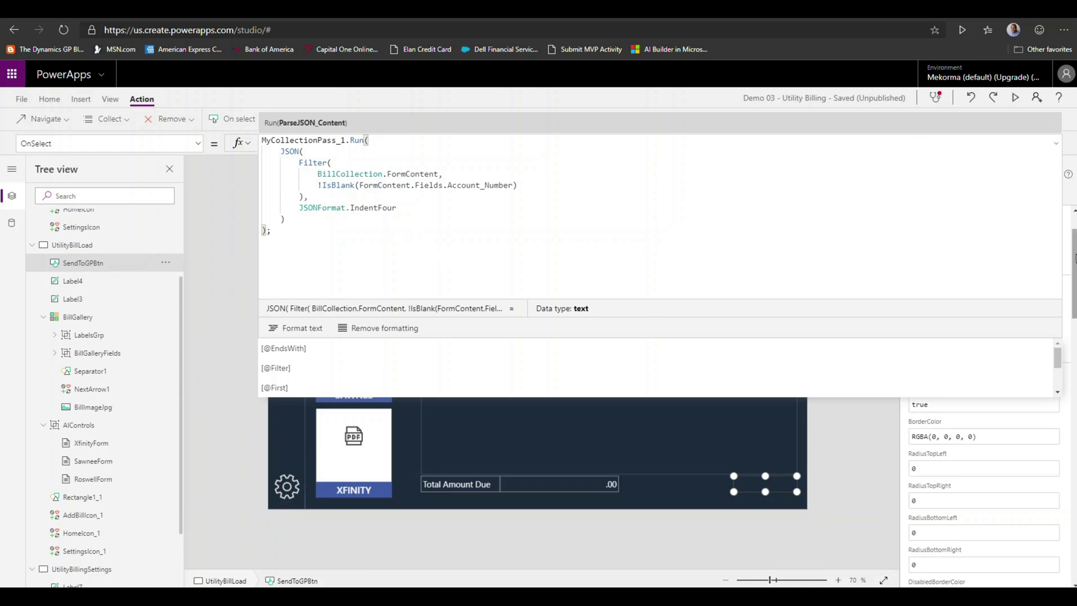
pyautogui.click(1015, 99)
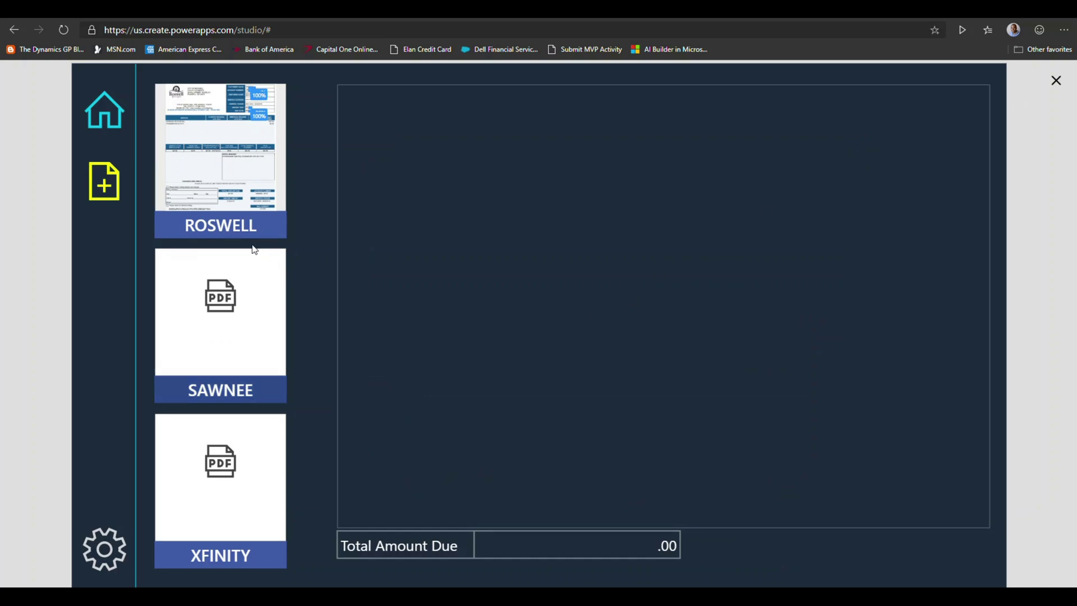
# - In preview, load Pictures > bill.jpg and send the $27.95 Roswell bill with Send to GP
pyautogui.click(221, 188)
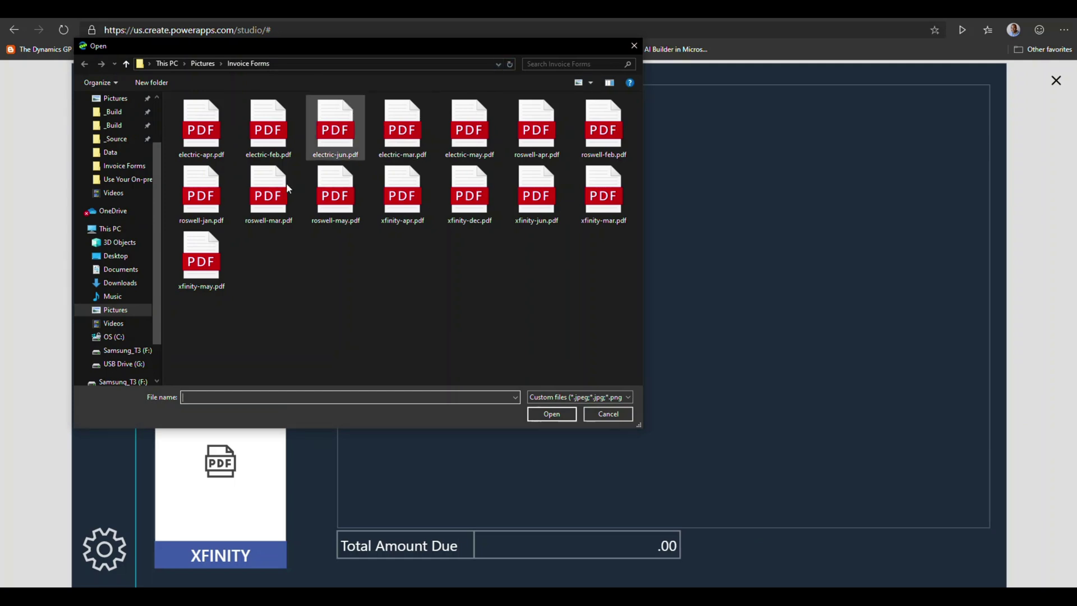
pyautogui.click(121, 312)
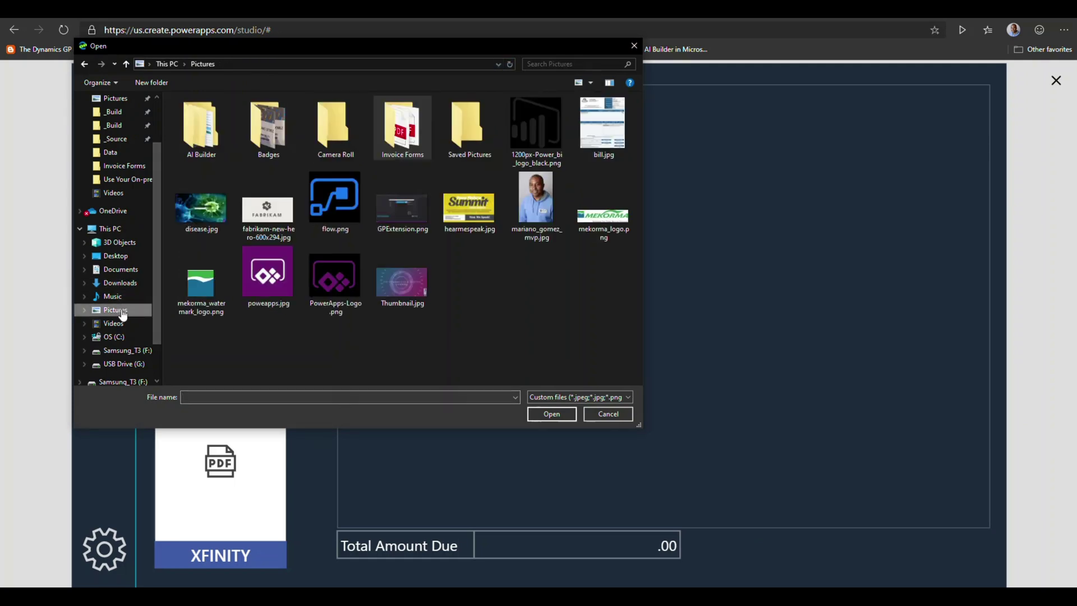
pyautogui.click(590, 160)
pyautogui.click(558, 418)
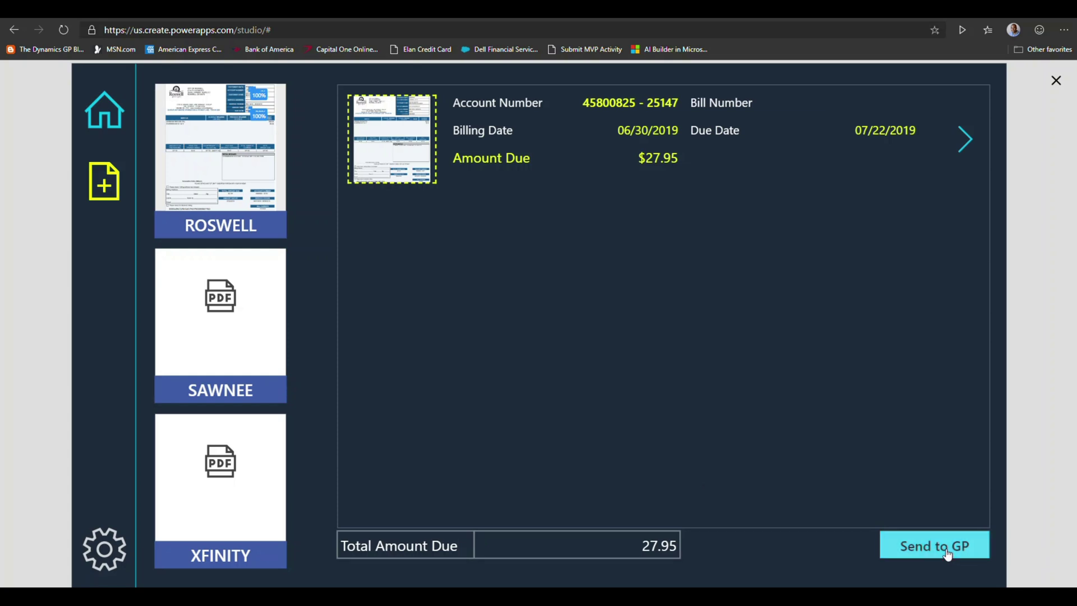
pyautogui.click(950, 557)
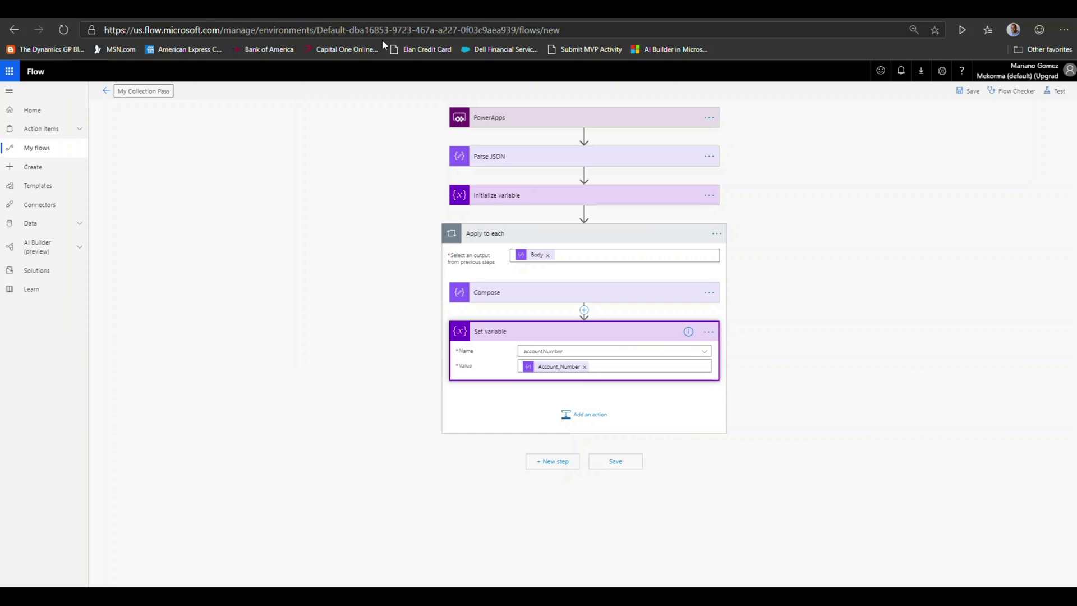
# - Open the latest successful run and inspect the Compose output and accountNumber's Set variable value
pyautogui.click(107, 94)
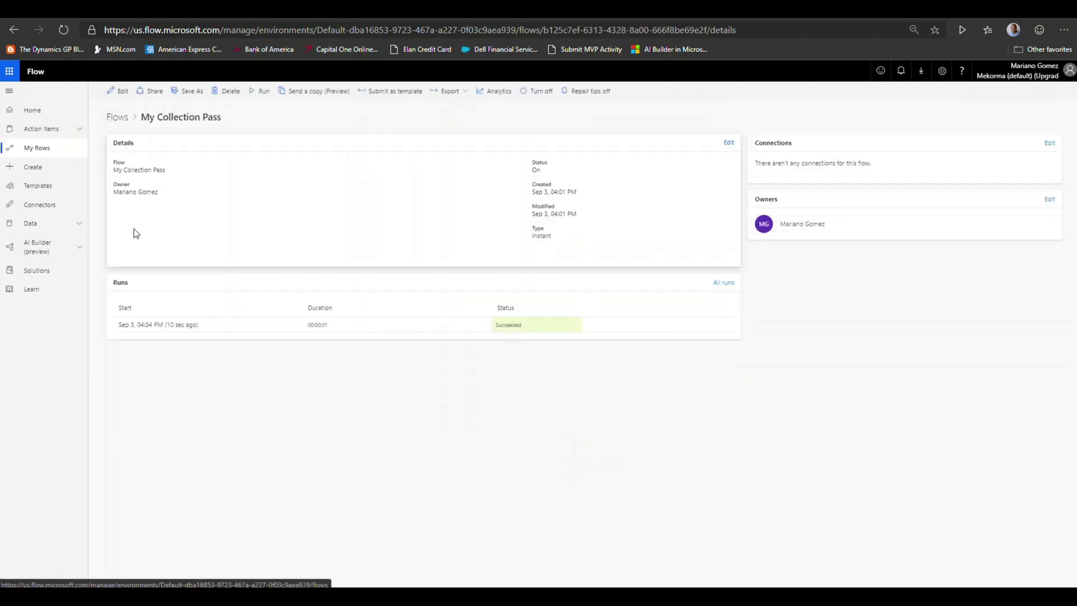
pyautogui.click(173, 326)
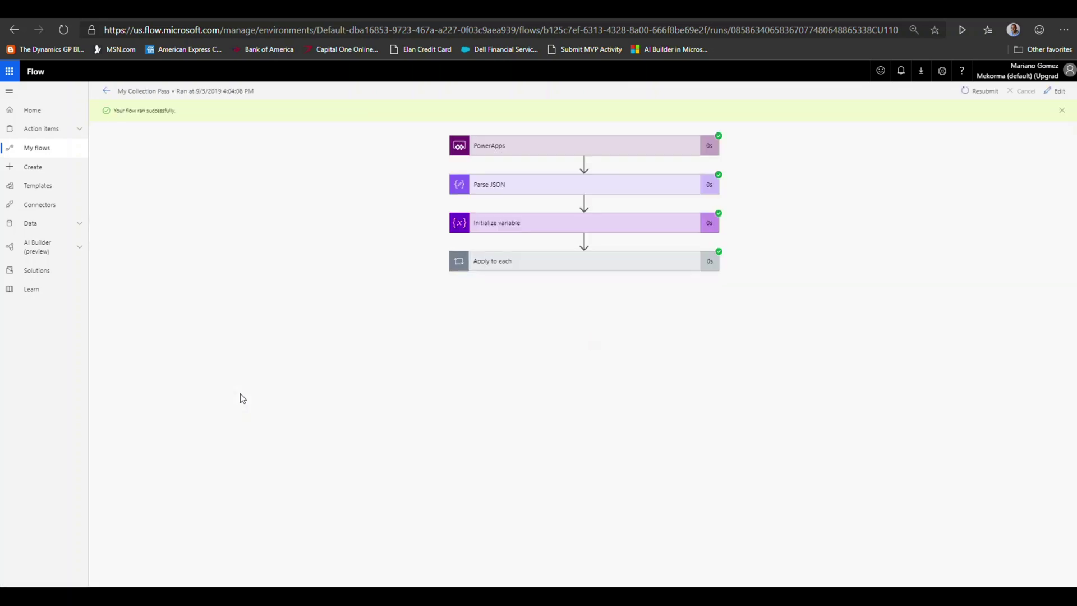
pyautogui.click(513, 263)
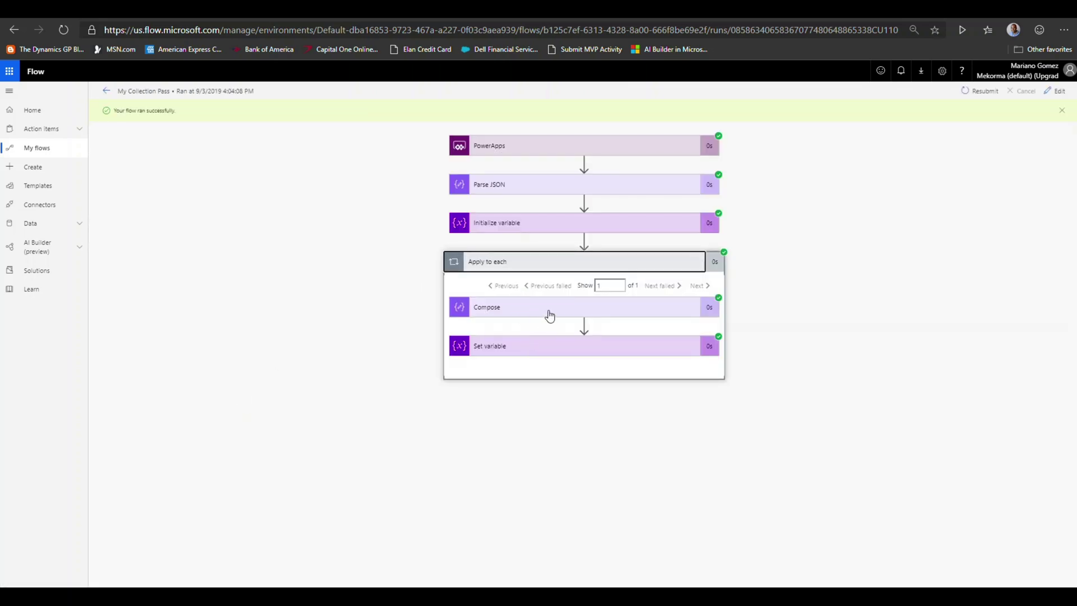
pyautogui.click(547, 312)
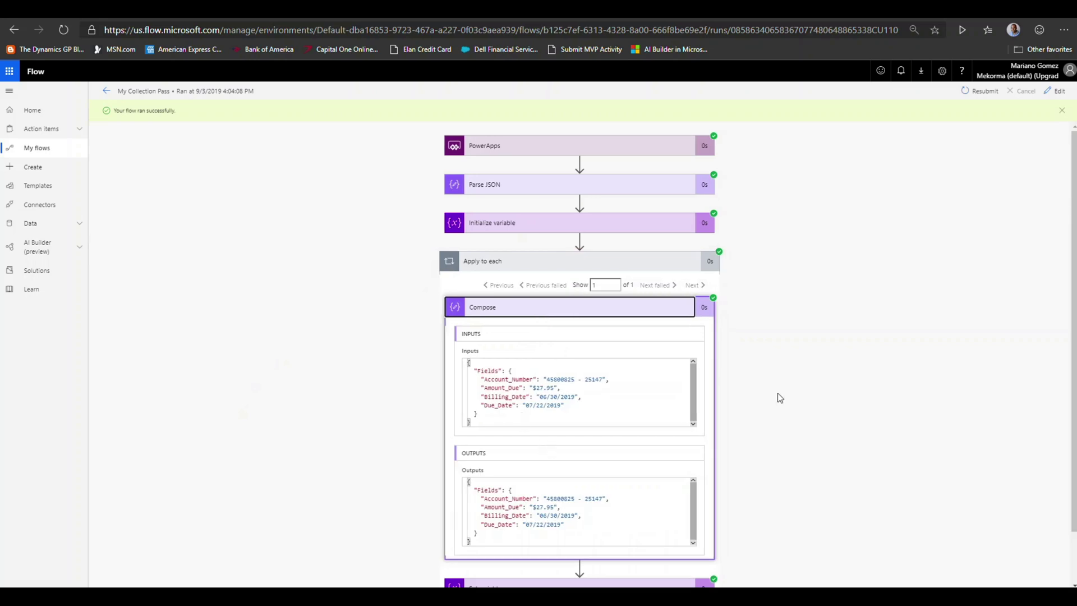
pyautogui.moveTo(1073, 293); pyautogui.dragTo(1073, 342)
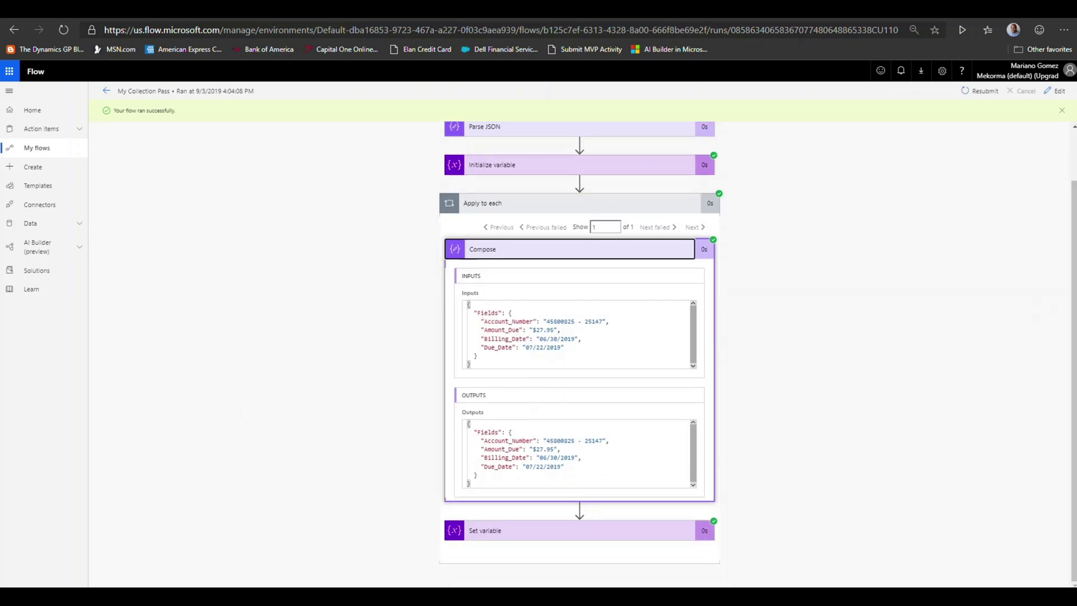
pyautogui.click(477, 530)
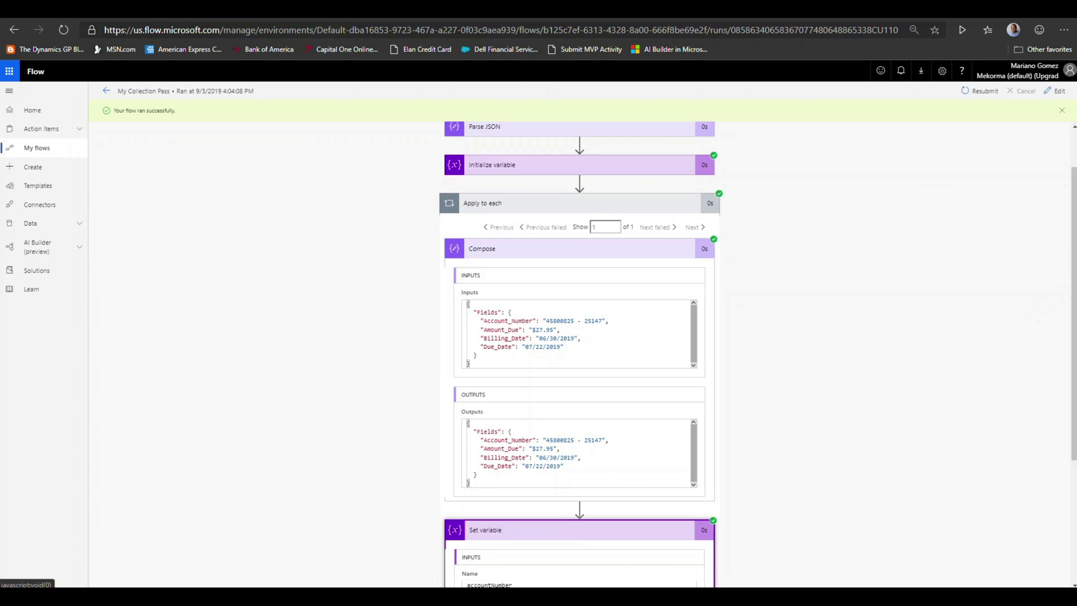
pyautogui.moveTo(1072, 252); pyautogui.dragTo(1073, 373)
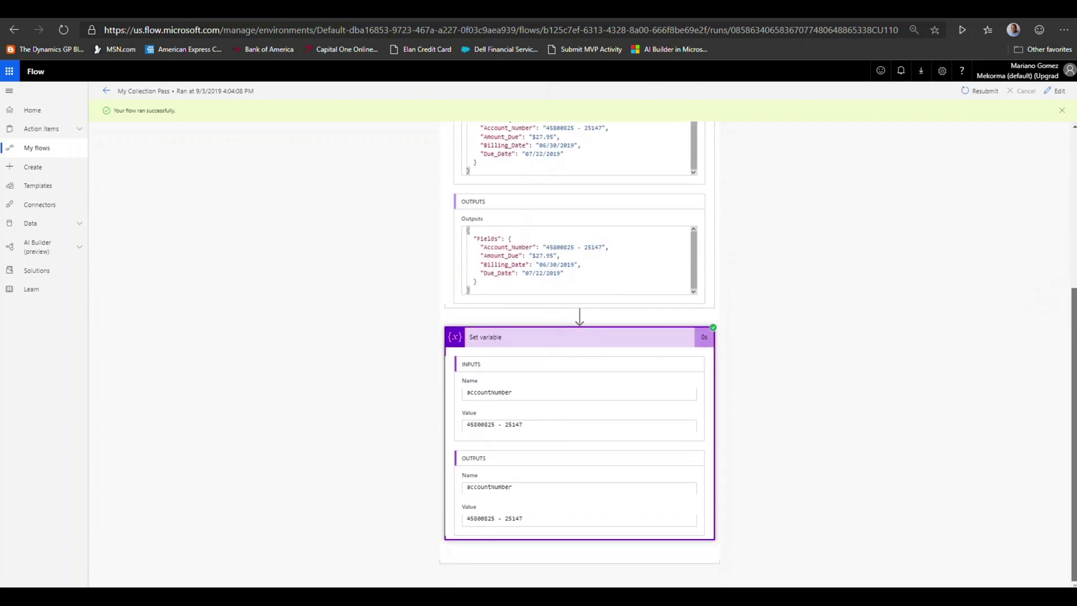
pyautogui.doubleClick(535, 517)
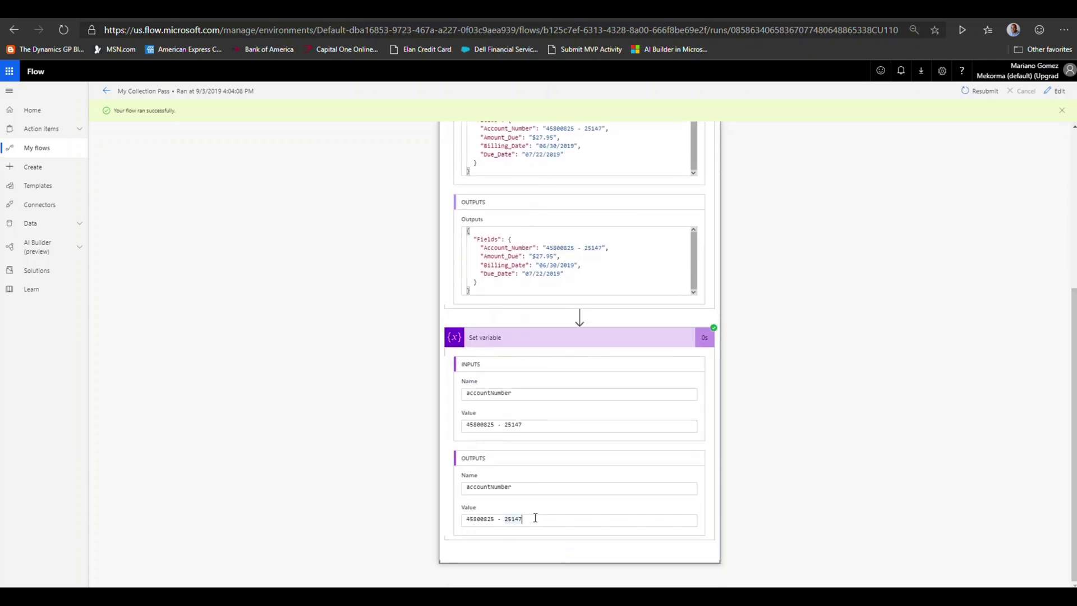